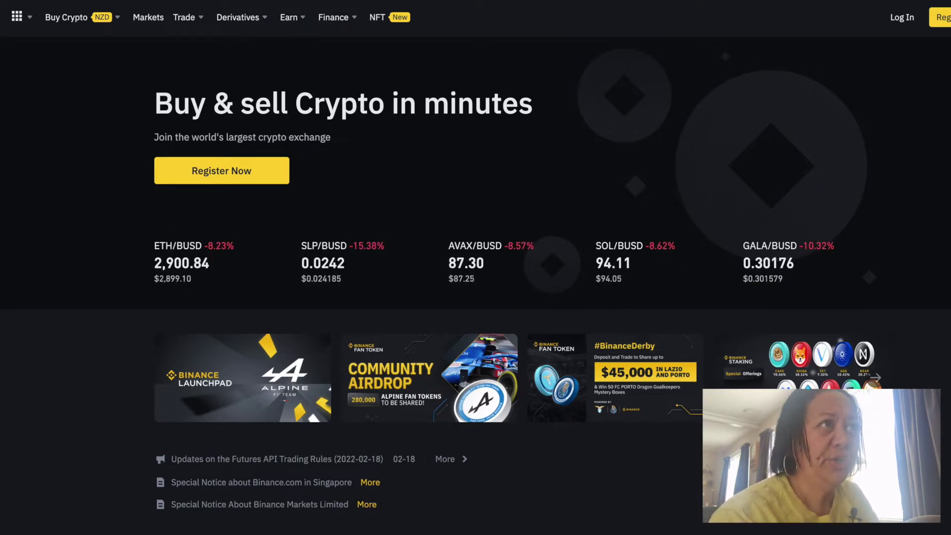
# Step: Open Trade > Advanced to reach the BTC/USDT spot trading chart and order book
pyautogui.moveTo(187, 20)
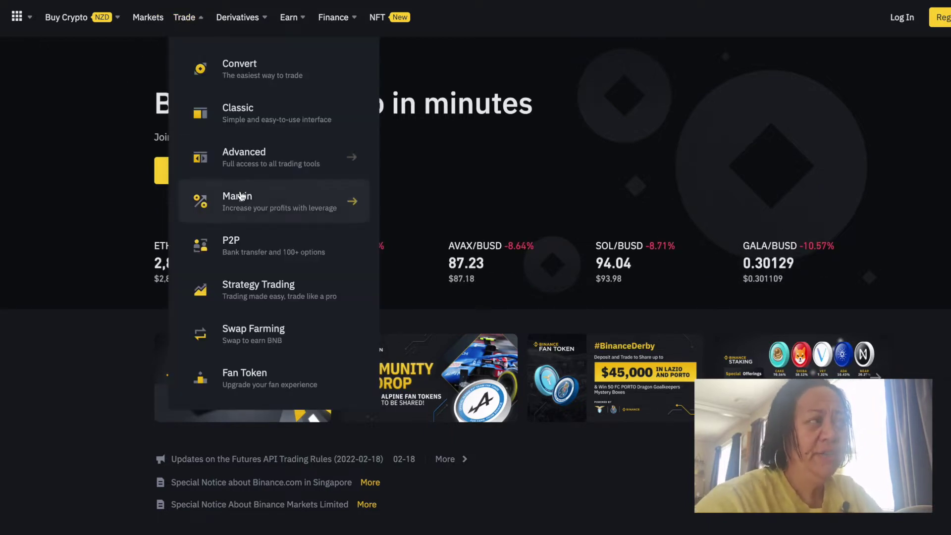
pyautogui.click(250, 163)
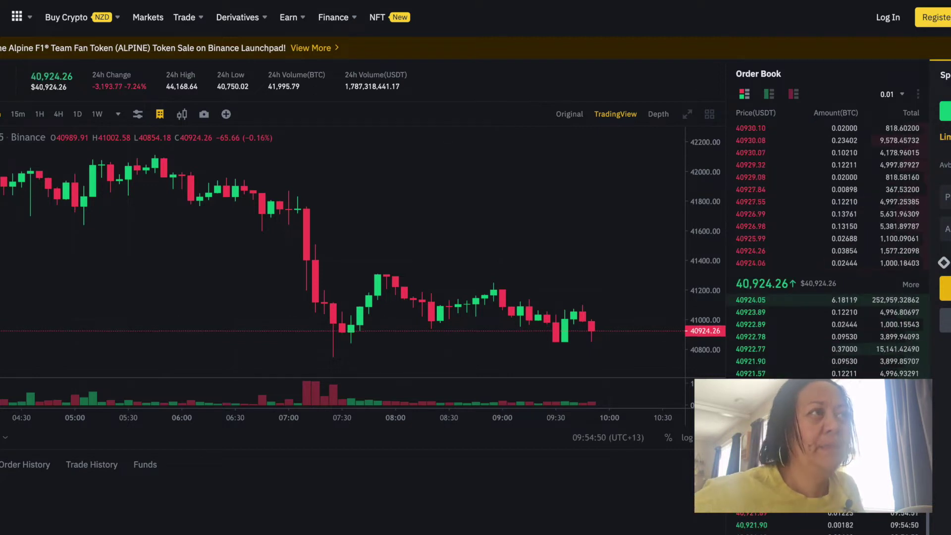
# Step: Scroll to the price chart and open its Technical Indicator list
pyautogui.scroll(-1, 221, 509)
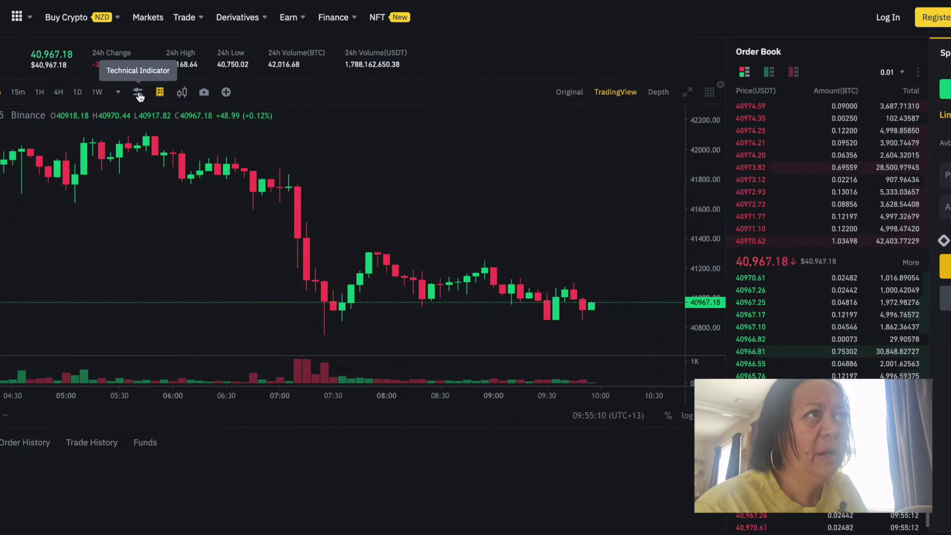
pyautogui.click(181, 94)
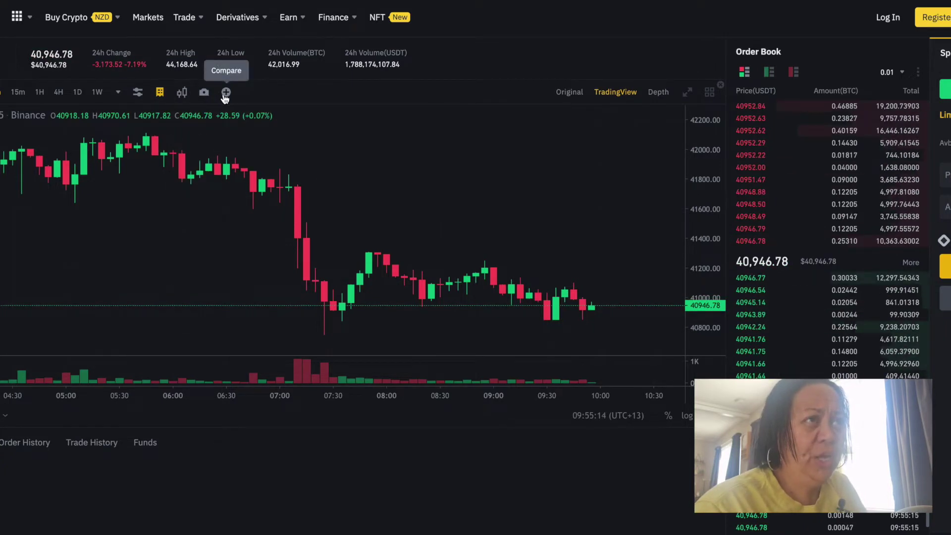
pyautogui.scroll(-1, 208, 94)
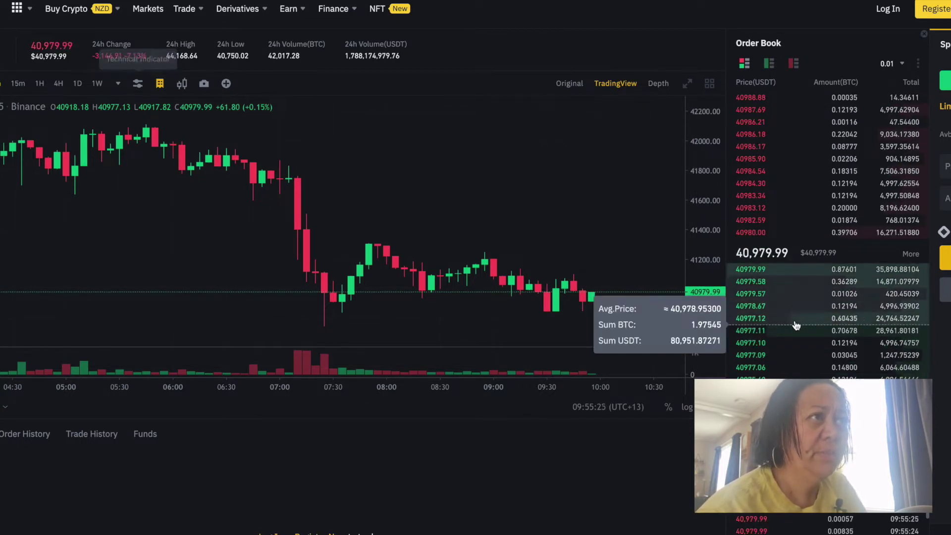
pyautogui.click(138, 84)
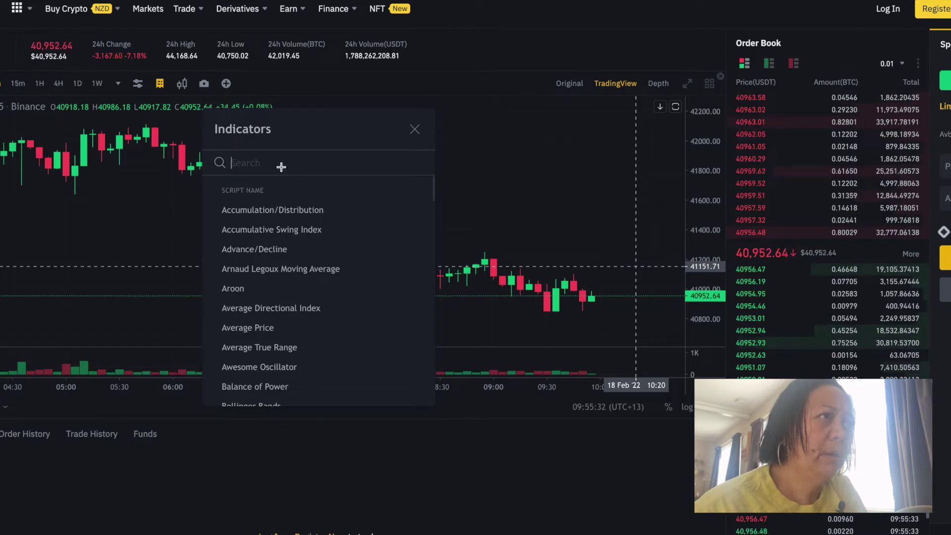
# Step: Search 'bb', add Bollinger Bands to the chart, and close the Indicators dialog
pyautogui.write('bb')
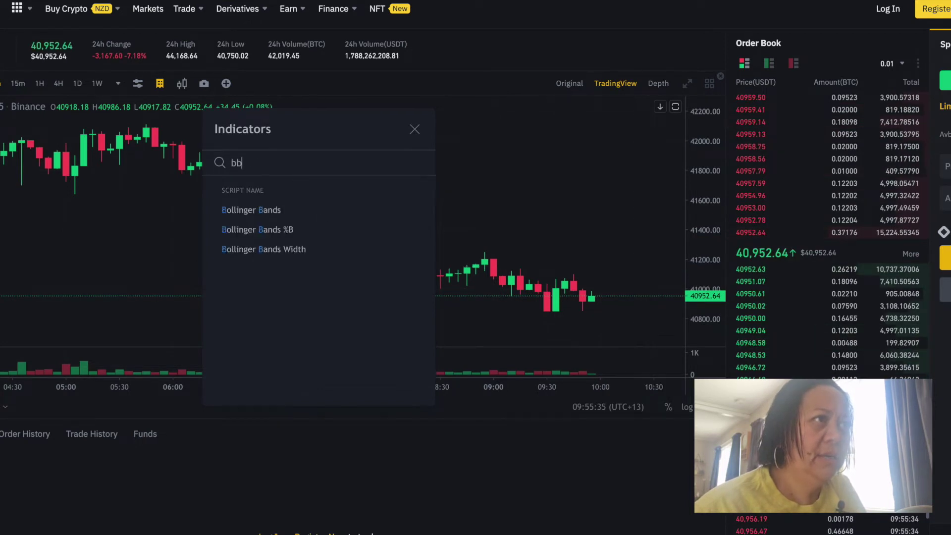
pyautogui.click(260, 210)
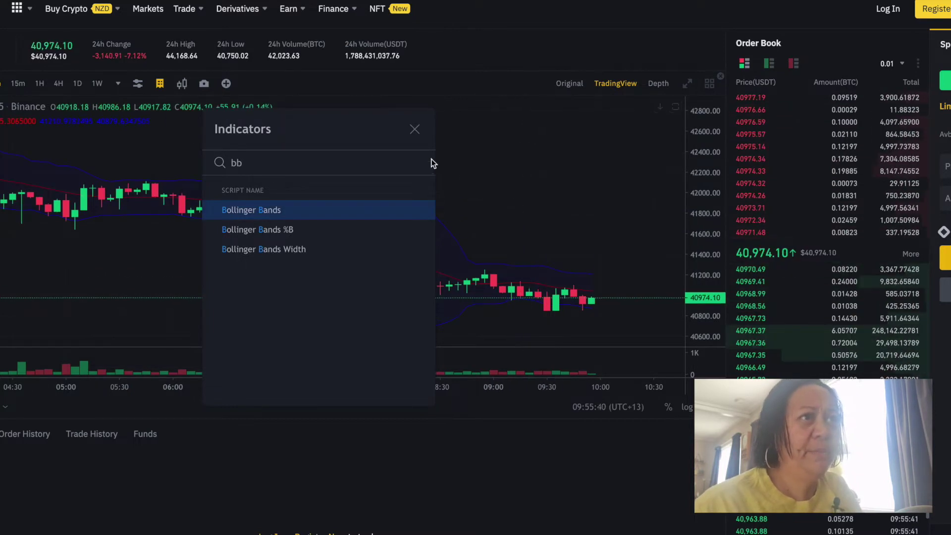
pyautogui.click(415, 130)
pyautogui.moveTo(363, 372)
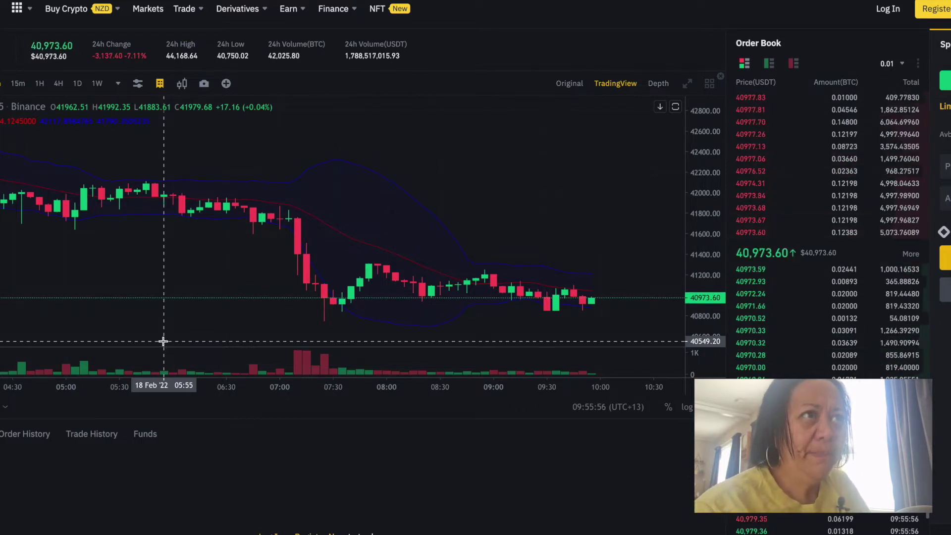
pyautogui.moveTo(36, 126)
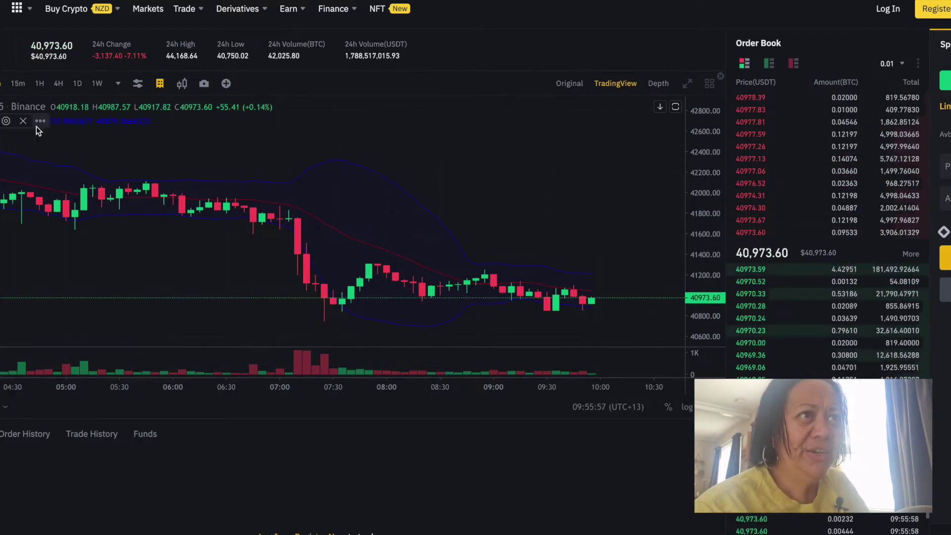
pyautogui.click(6, 122)
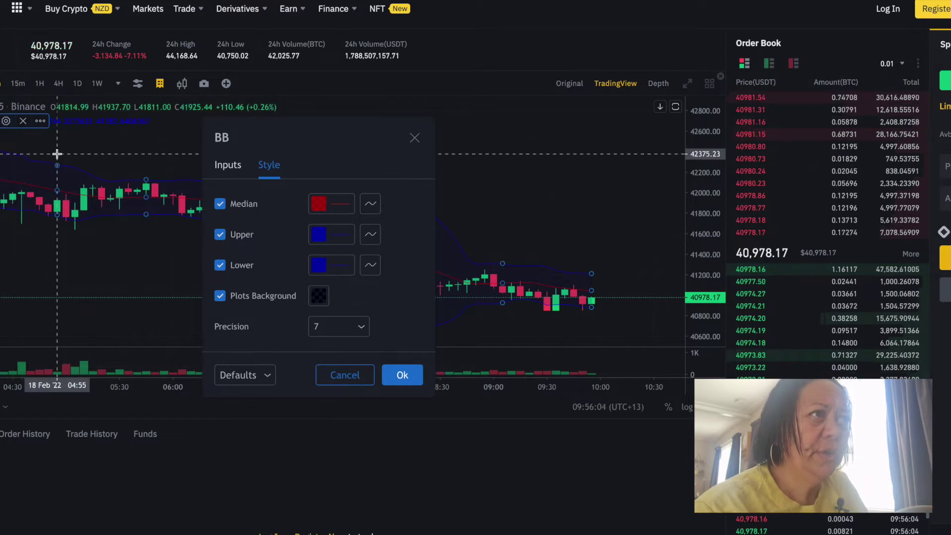
pyautogui.click(414, 138)
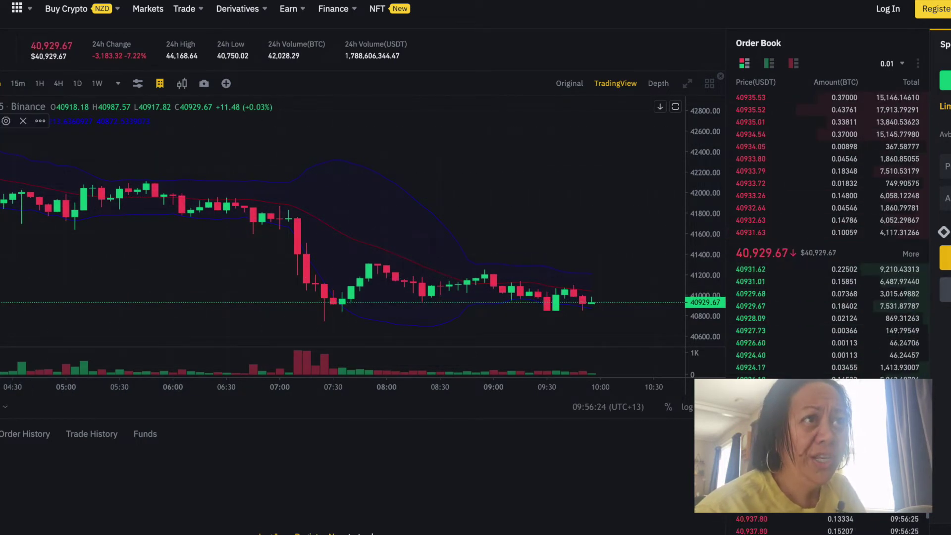
pyautogui.moveTo(4, 123)
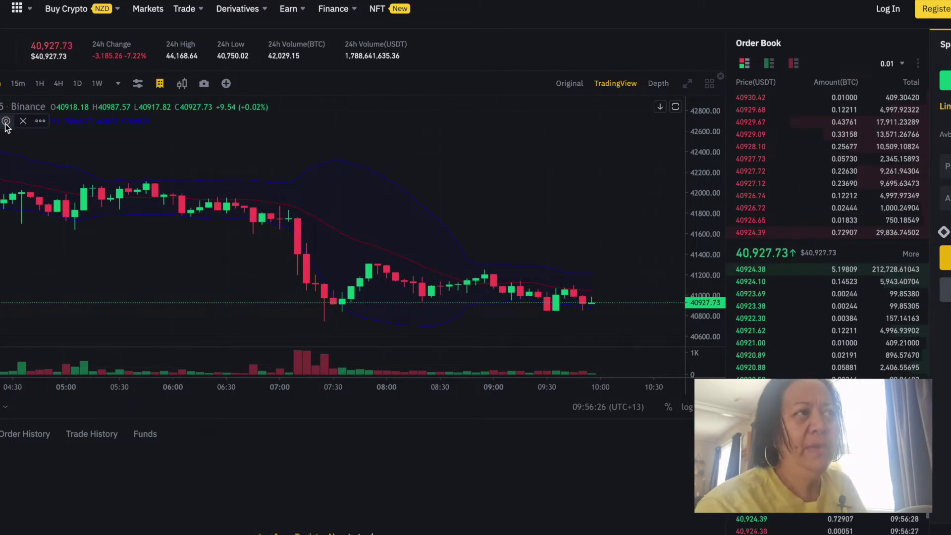
# Step: Set the Bollinger Bands Length to 50 in its settings
pyautogui.click(6, 121)
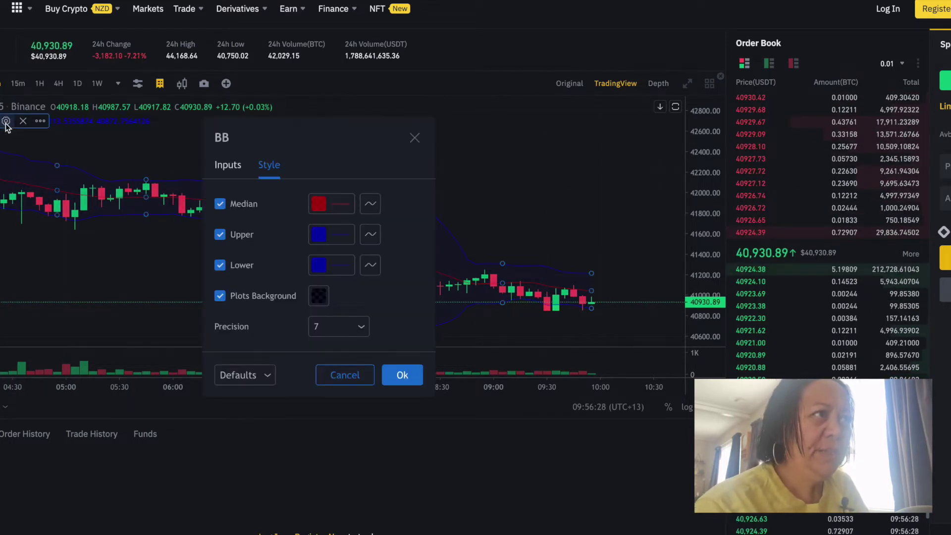
pyautogui.click(235, 168)
pyautogui.click(281, 202)
pyautogui.write('50')
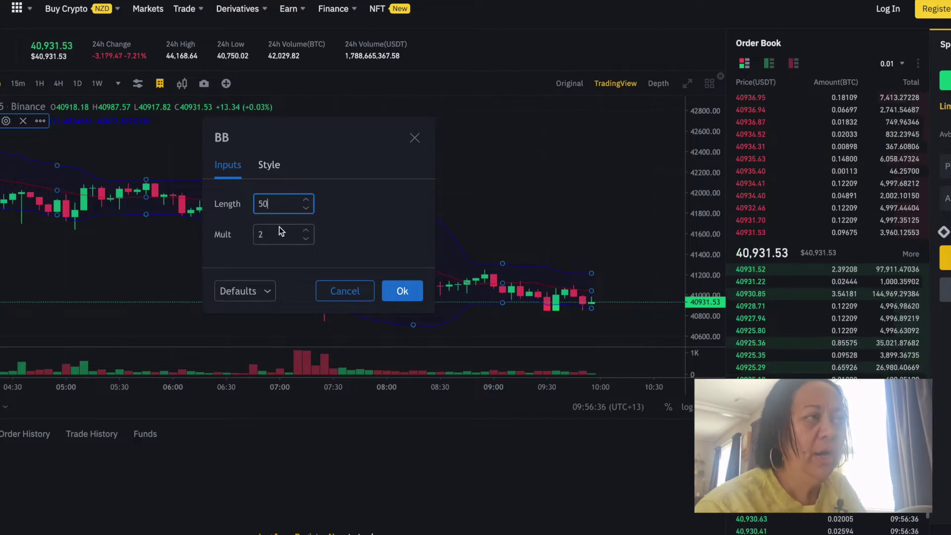
# Step: Make the upper band line 100% opaque with the thickest line weight
pyautogui.click(269, 167)
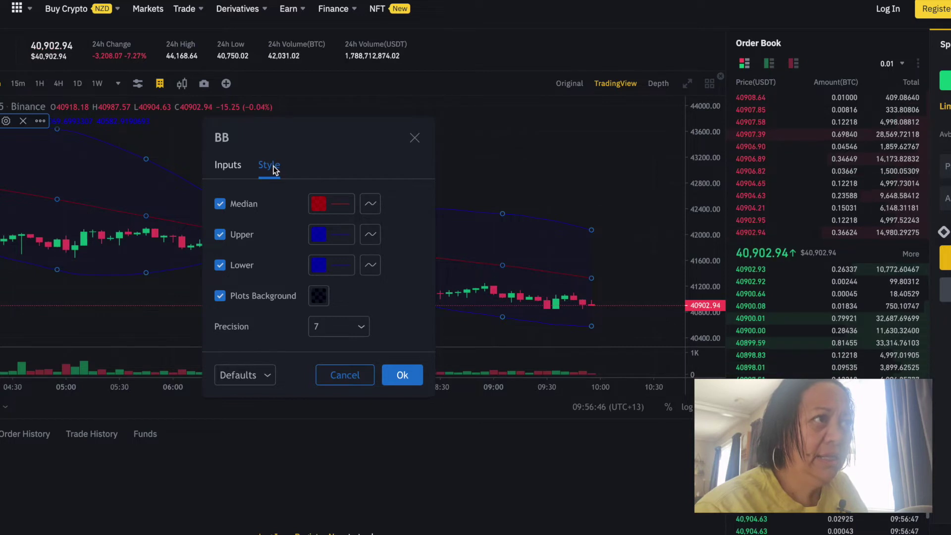
pyautogui.click(323, 237)
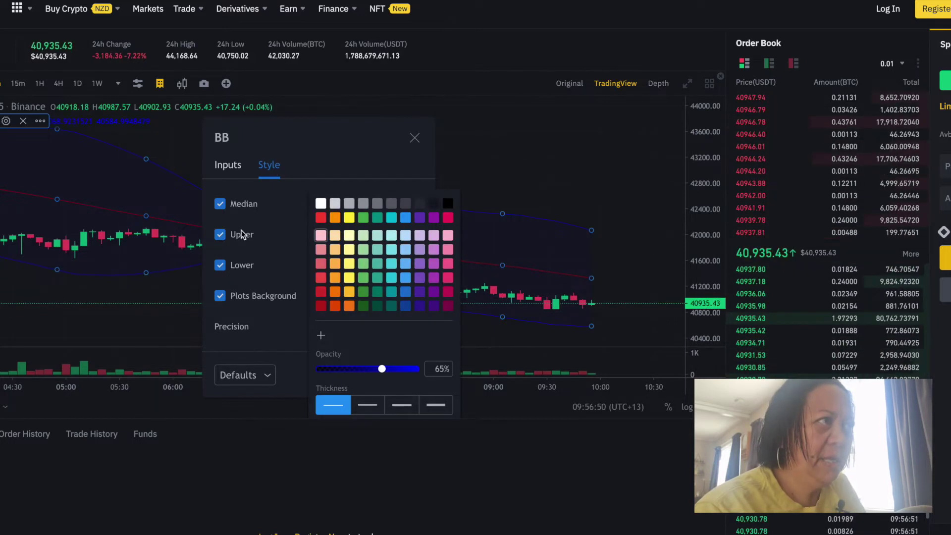
pyautogui.moveTo(392, 371); pyautogui.dragTo(422, 376)
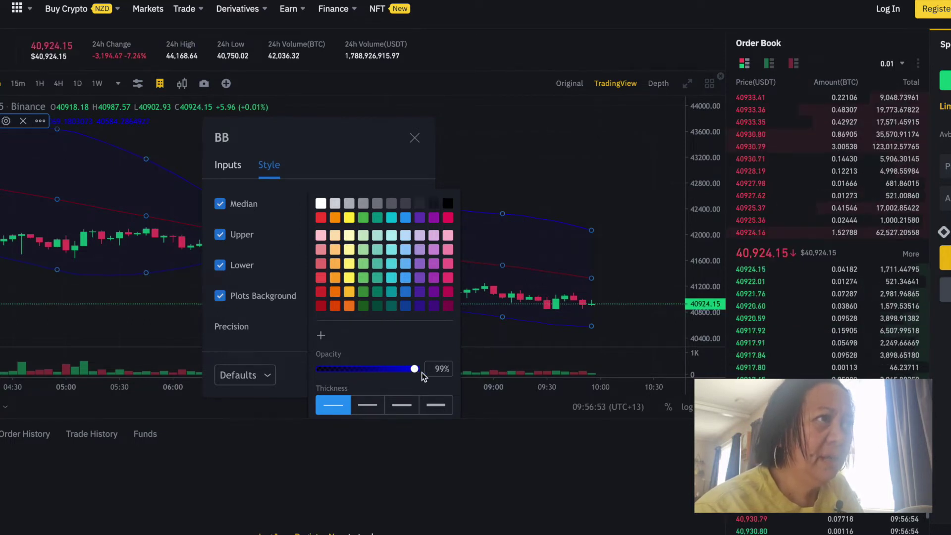
pyautogui.click(436, 406)
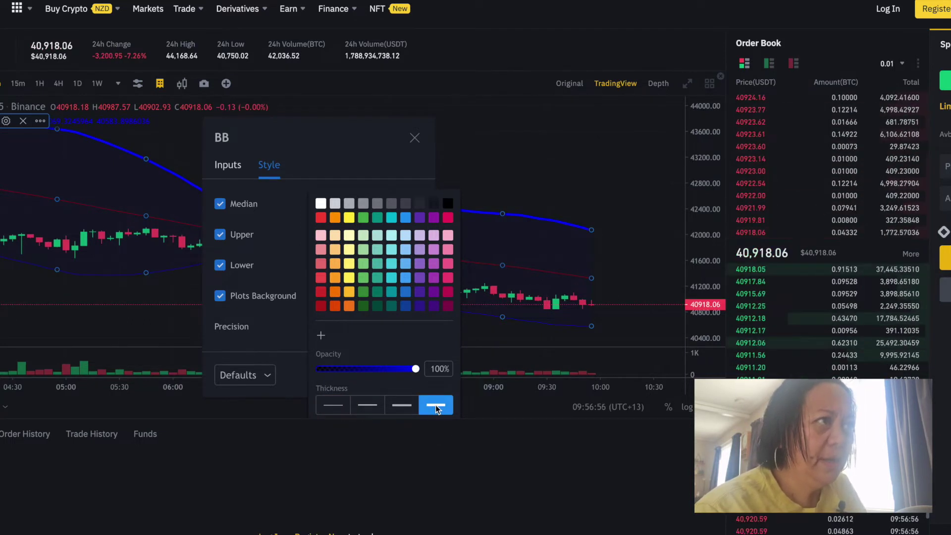
pyautogui.click(248, 270)
# Step: Make the lower band line 100% opaque and apply the Bollinger Bands settings
pyautogui.click(249, 269)
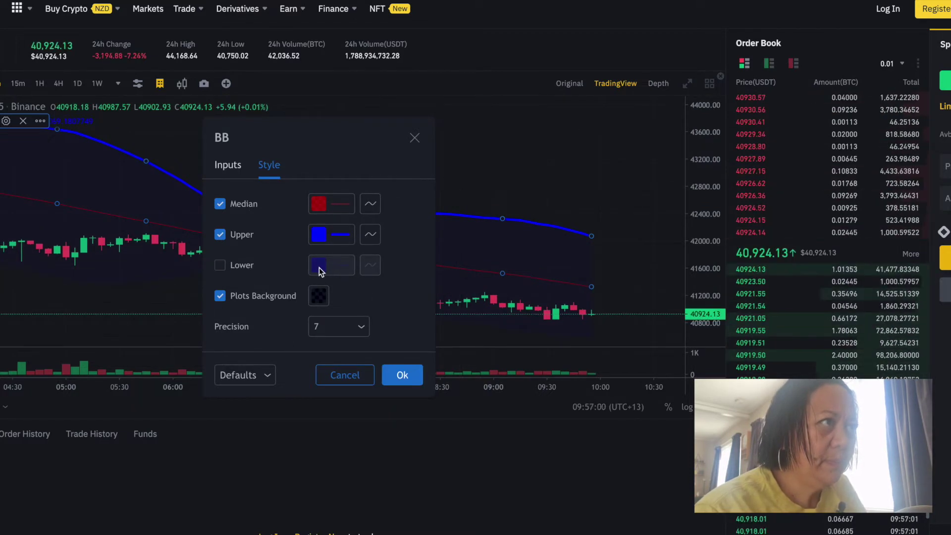
pyautogui.click(220, 266)
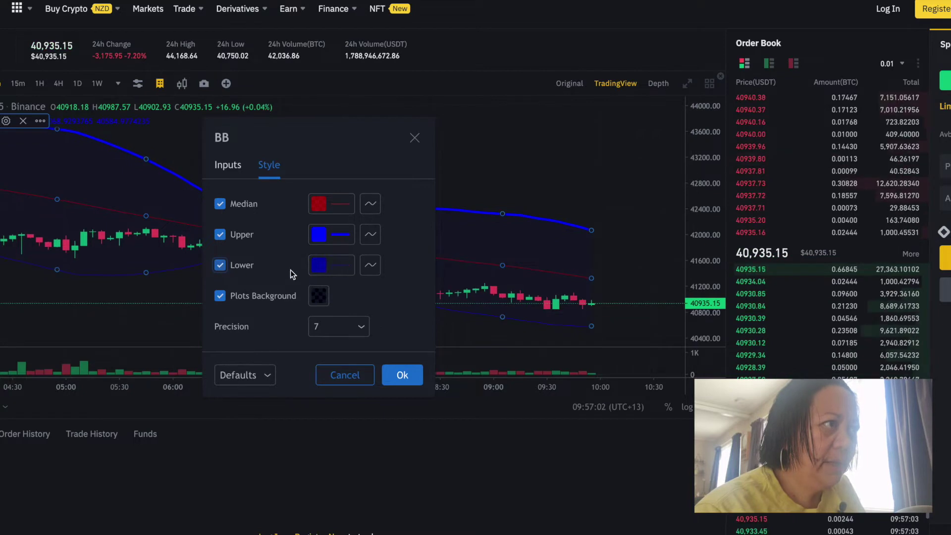
pyautogui.click(327, 266)
pyautogui.moveTo(416, 369)
pyautogui.mouseDown()
pyautogui.moveTo(385, 370)
pyautogui.moveTo(420, 371)
pyautogui.mouseUp()
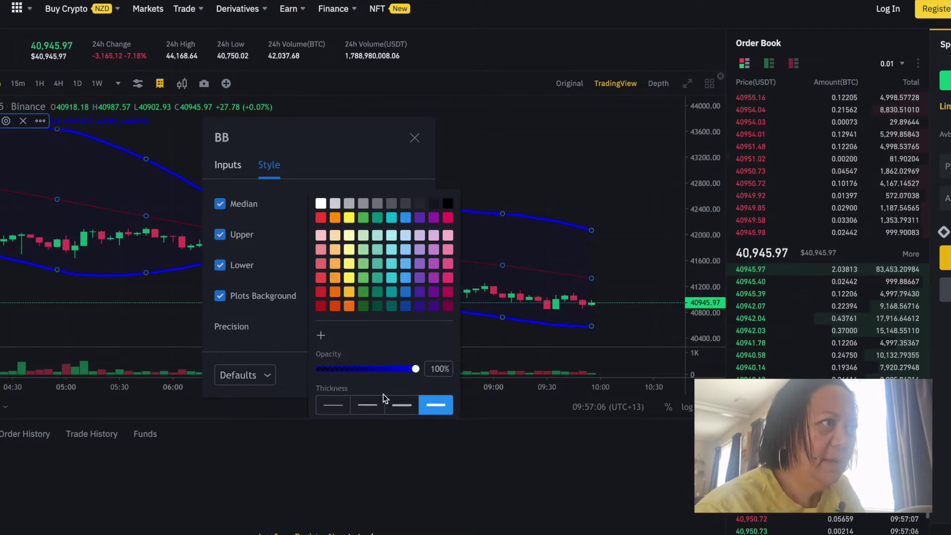
pyautogui.click(351, 146)
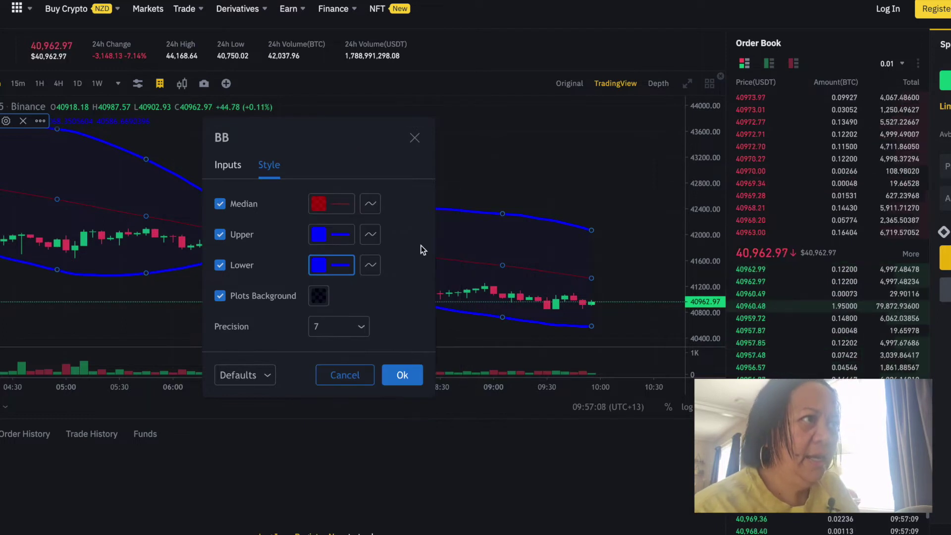
pyautogui.click(396, 379)
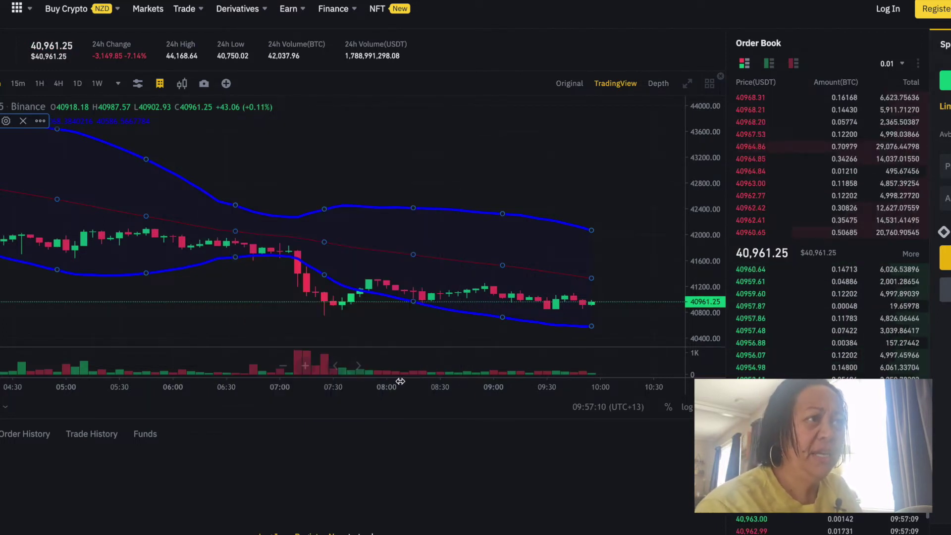
pyautogui.click(220, 298)
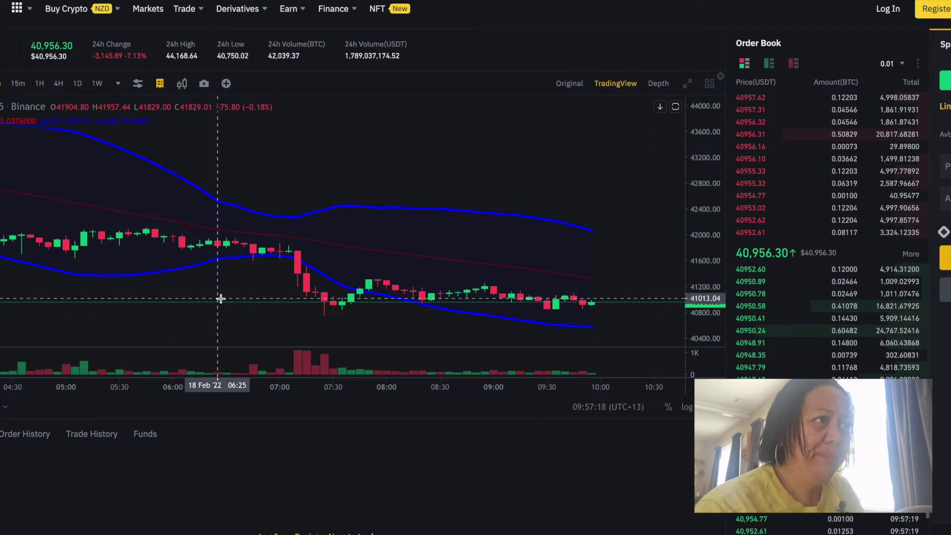
# Step: Zoom the chart out and reopen the Technical Indicator list
pyautogui.scroll(-3, 497, 269)
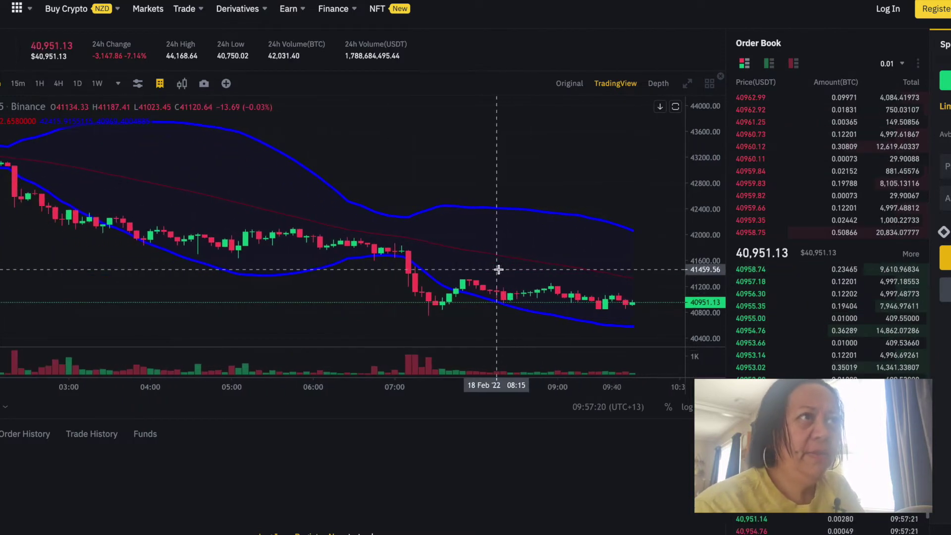
pyautogui.scroll(-3, 498, 269)
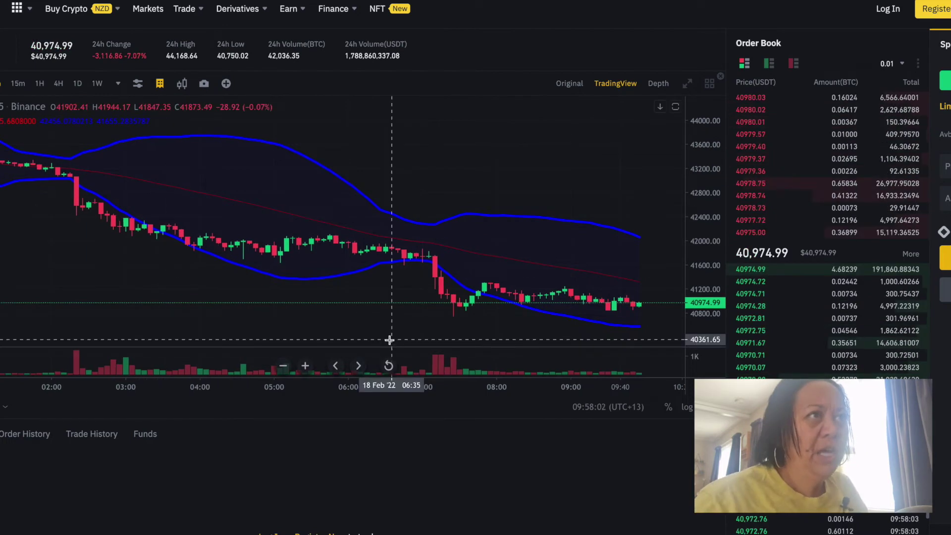
pyautogui.scroll(-1, 389, 340)
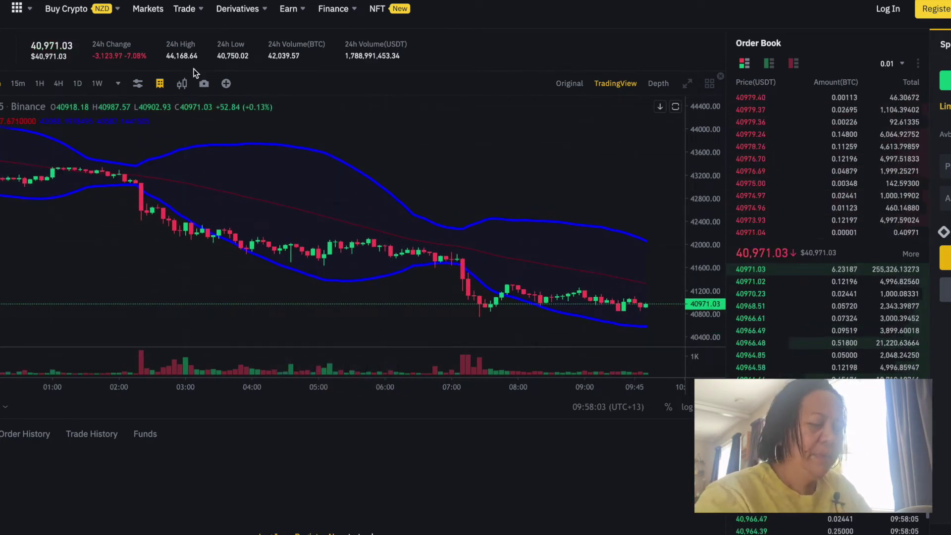
pyautogui.click(138, 83)
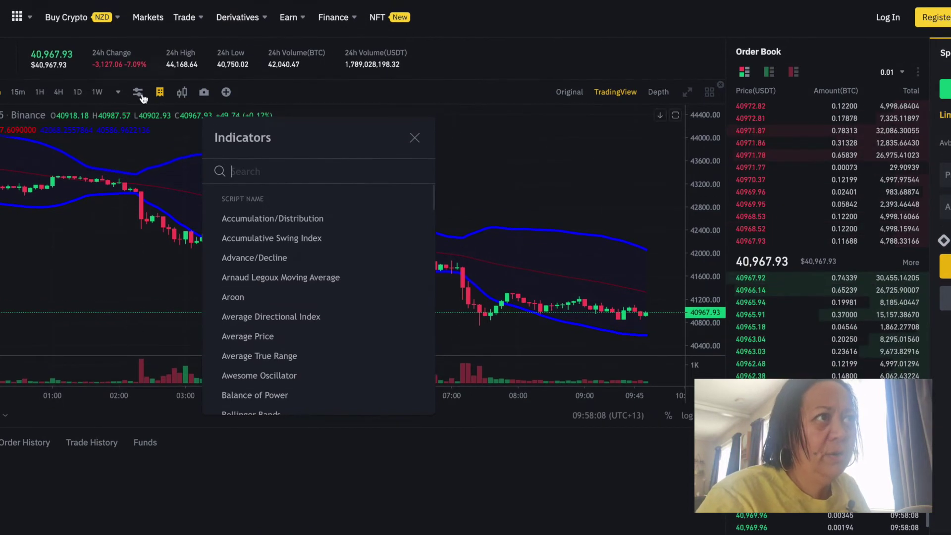
# Step: Search 'rsi', add the Relative Strength Index pane, and close the dialog
pyautogui.click(281, 164)
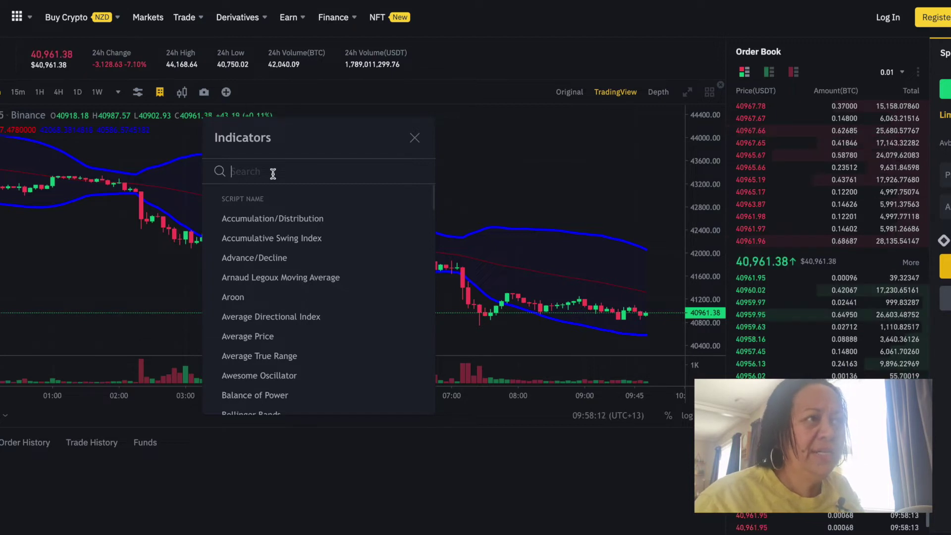
pyautogui.write('rsi')
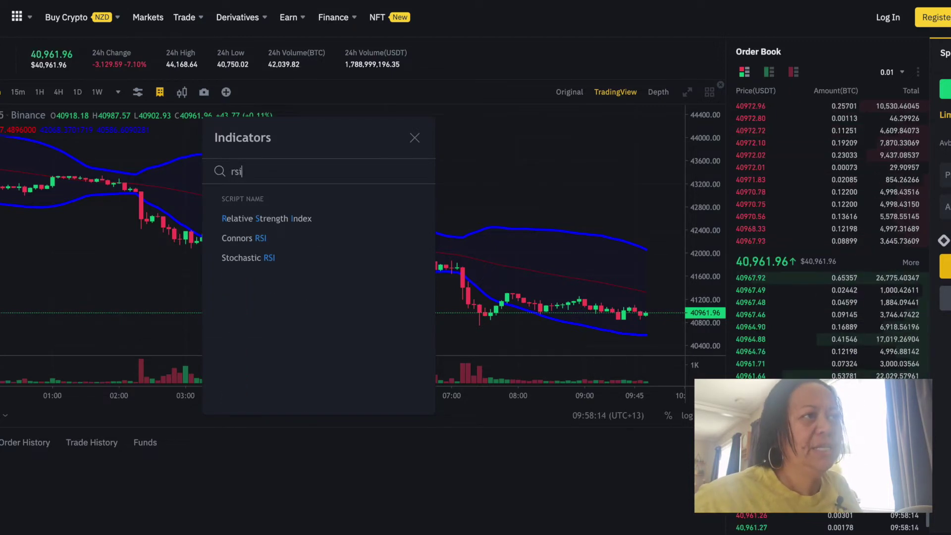
pyautogui.click(315, 218)
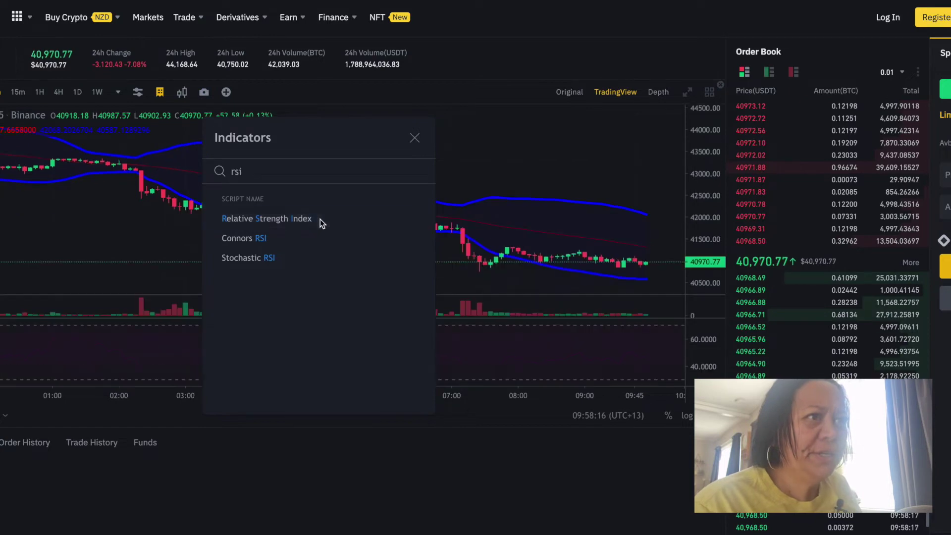
pyautogui.click(415, 138)
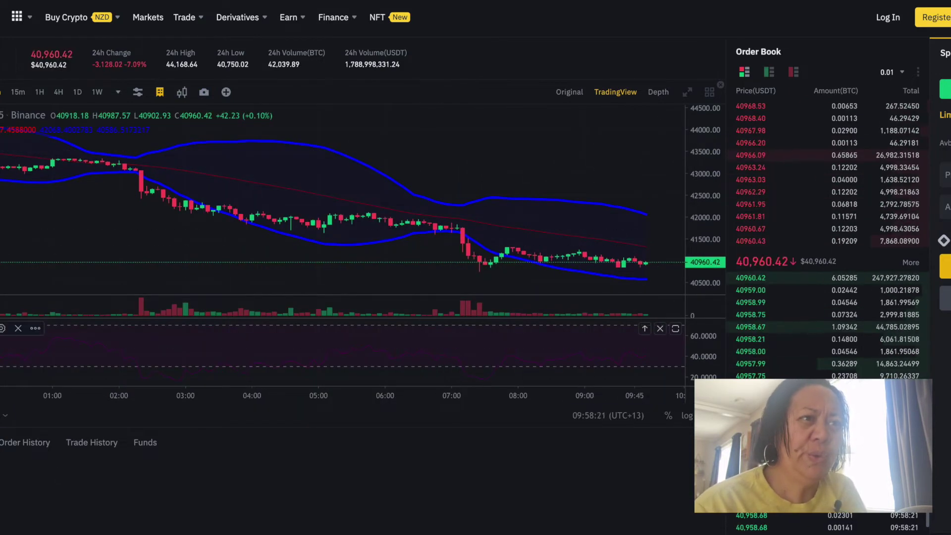
# Step: Set the purple RSI line to 100% opacity and the thickest weight, and apply
pyautogui.click(2, 328)
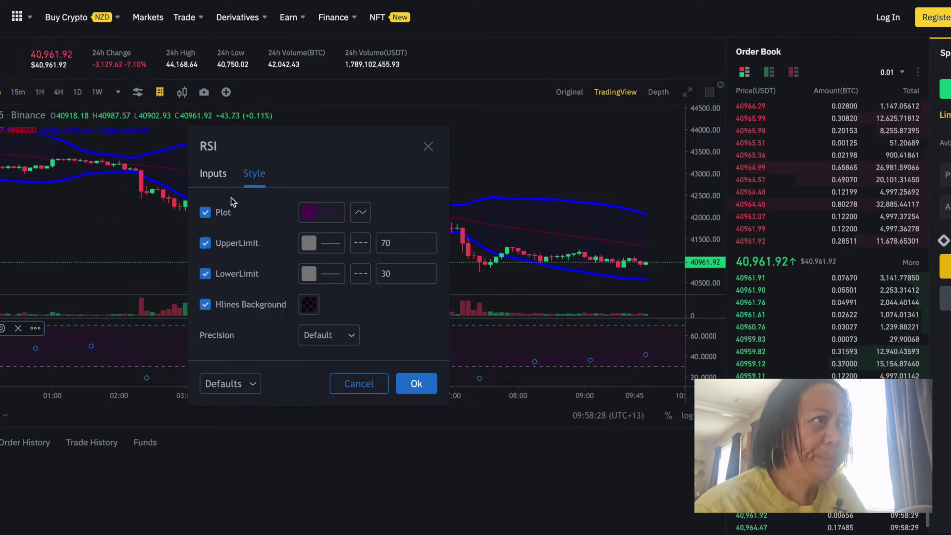
pyautogui.click(309, 213)
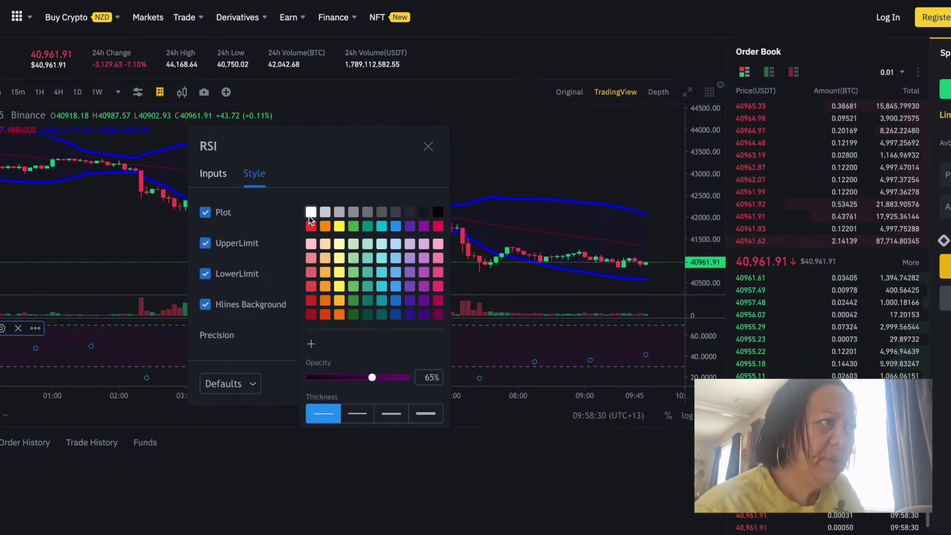
pyautogui.moveTo(372, 378); pyautogui.dragTo(411, 378)
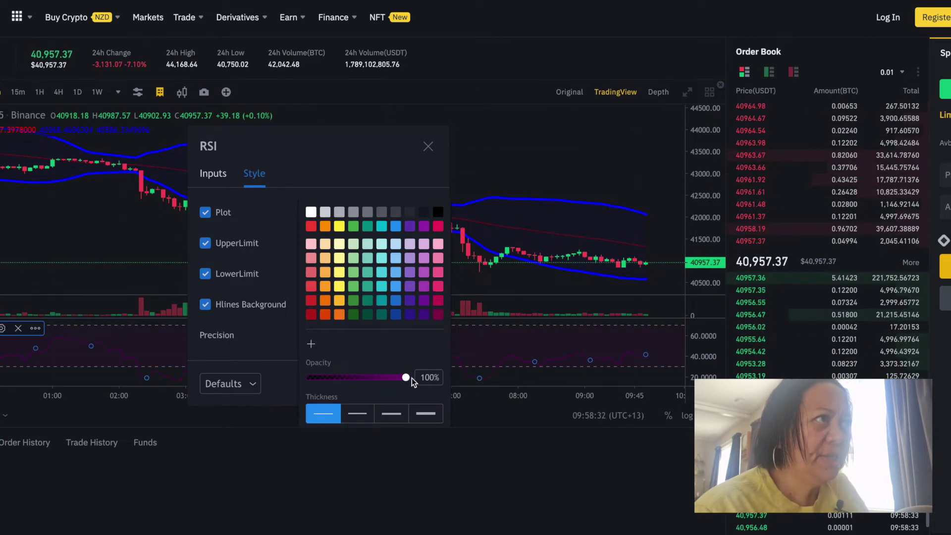
pyautogui.click(434, 417)
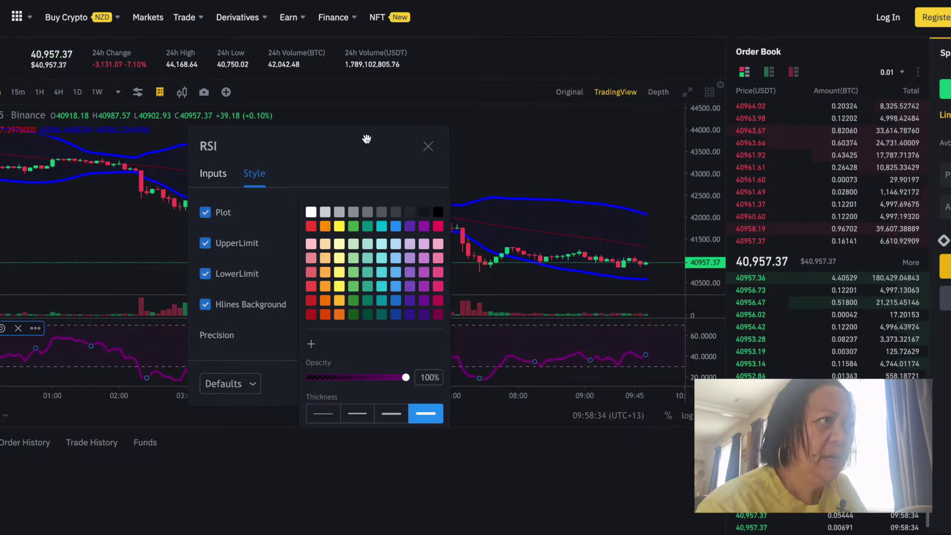
pyautogui.click(359, 153)
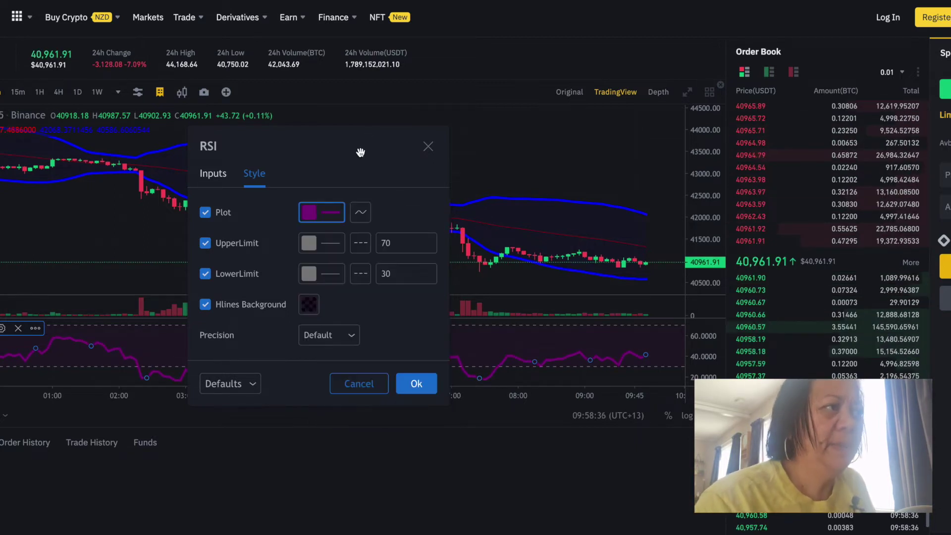
pyautogui.click(412, 385)
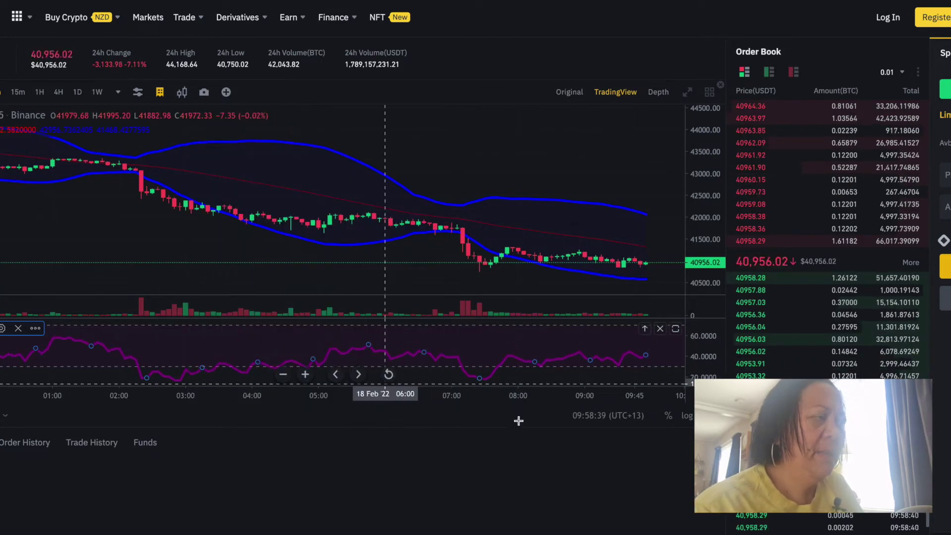
pyautogui.scroll(4, 496, 365)
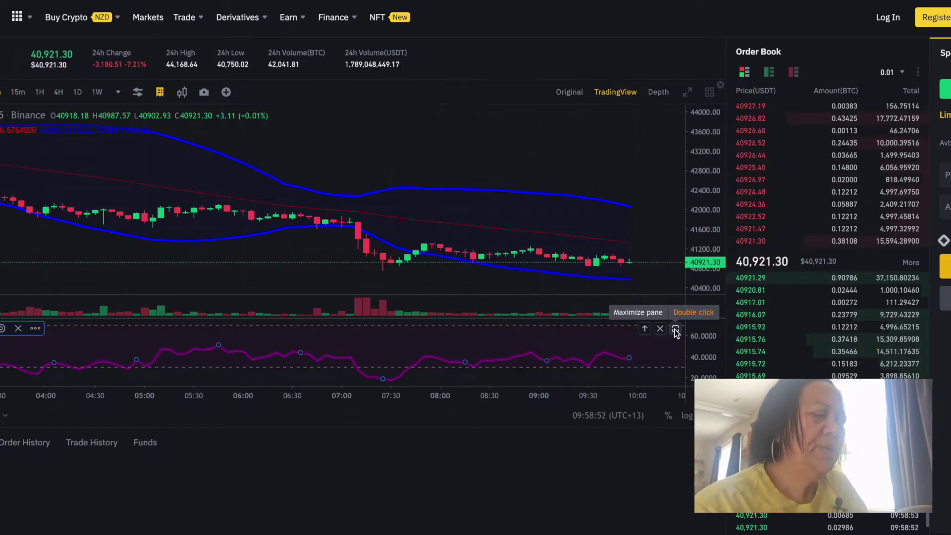
# Step: Maximize the RSI pane and pan back to the 17 Feb evening
pyautogui.click(674, 329)
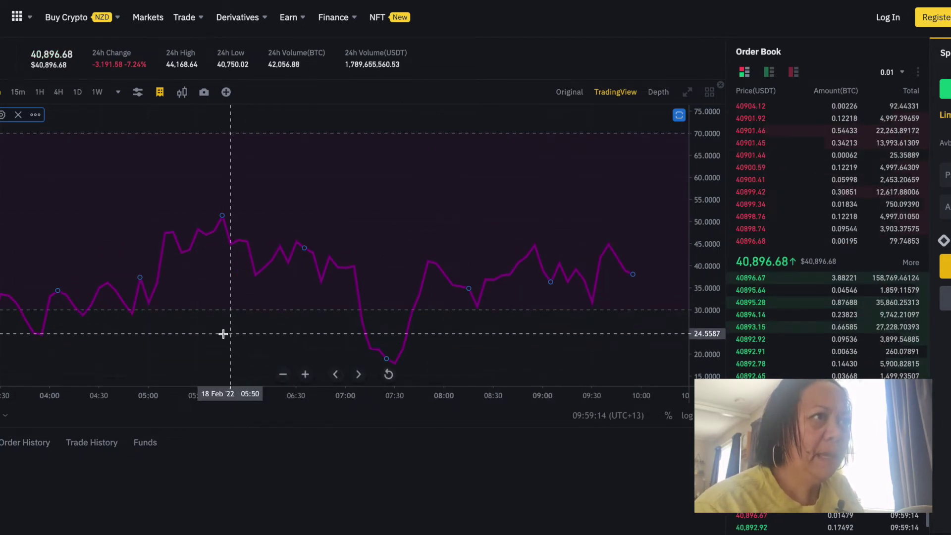
pyautogui.moveTo(229, 334); pyautogui.dragTo(282, 333)
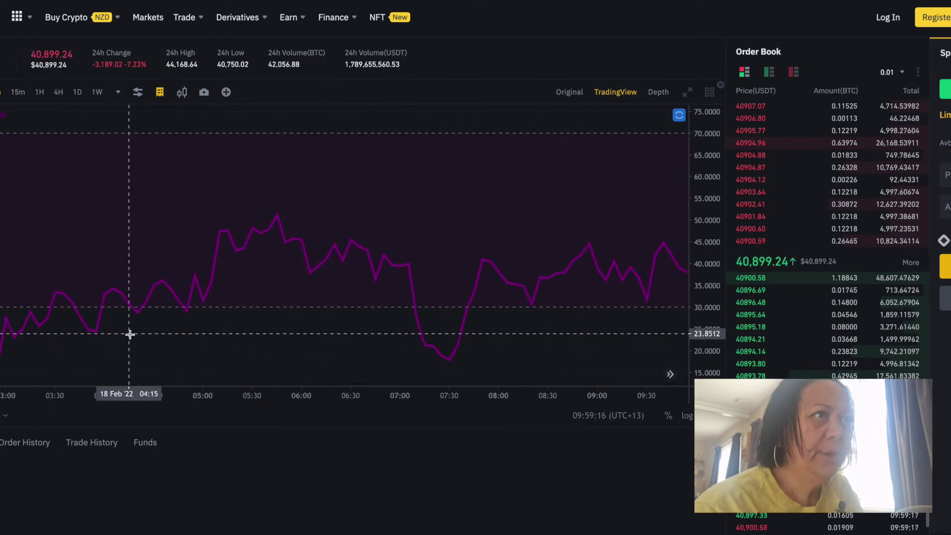
pyautogui.moveTo(130, 335); pyautogui.dragTo(318, 346)
pyautogui.moveTo(24, 312)
pyautogui.mouseDown()
pyautogui.moveTo(49, 323)
pyautogui.moveTo(259, 330)
pyautogui.mouseUp()
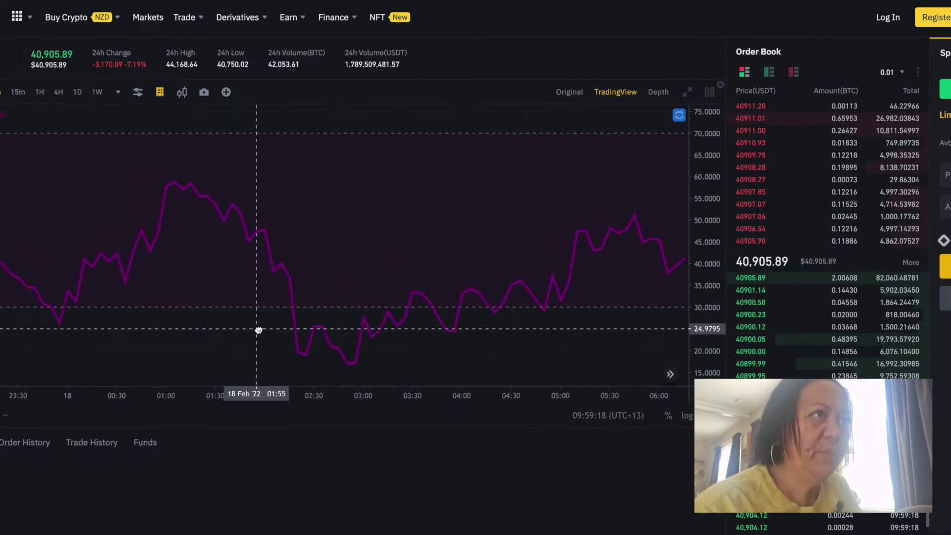
pyautogui.moveTo(155, 344); pyautogui.dragTo(314, 343)
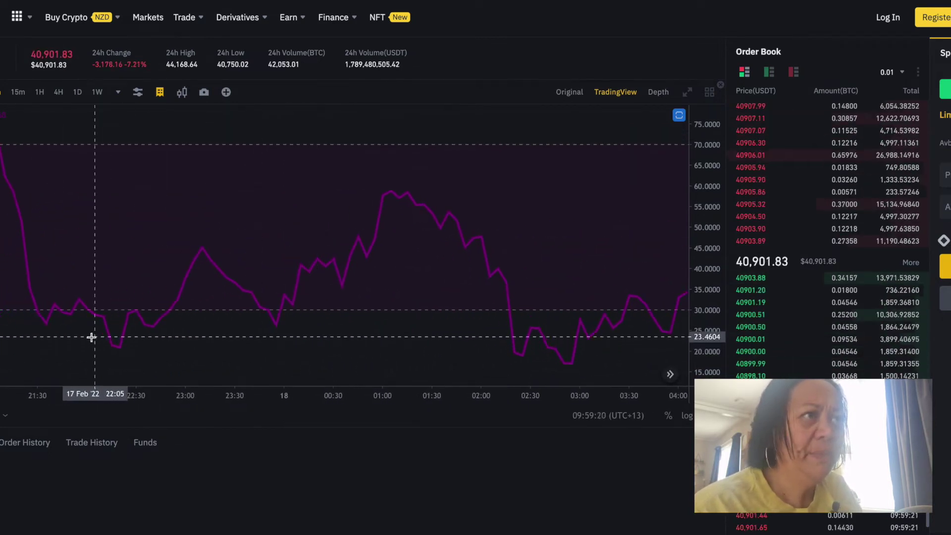
pyautogui.moveTo(91, 337); pyautogui.dragTo(232, 346)
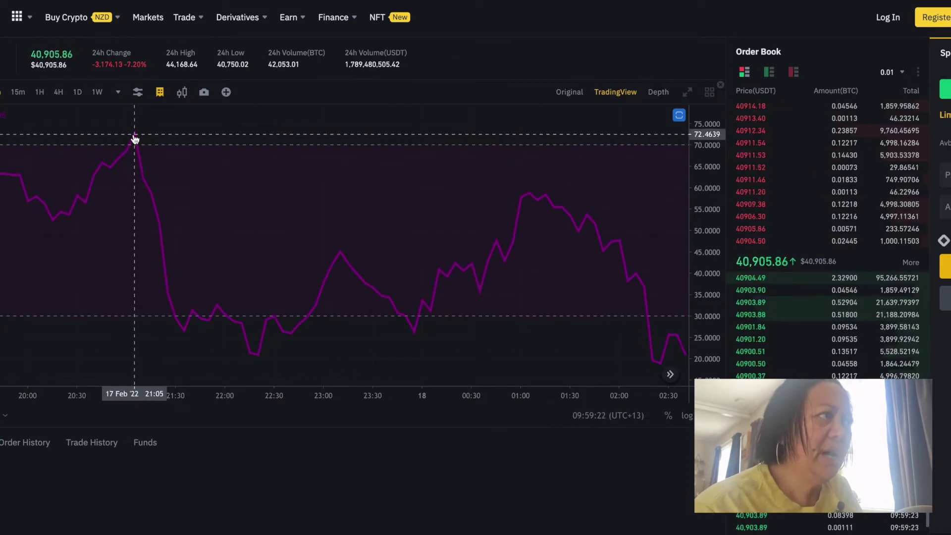
# Step: Pan the RSI chart forward to the latest readings, around 37
pyautogui.moveTo(431, 344); pyautogui.dragTo(272, 342)
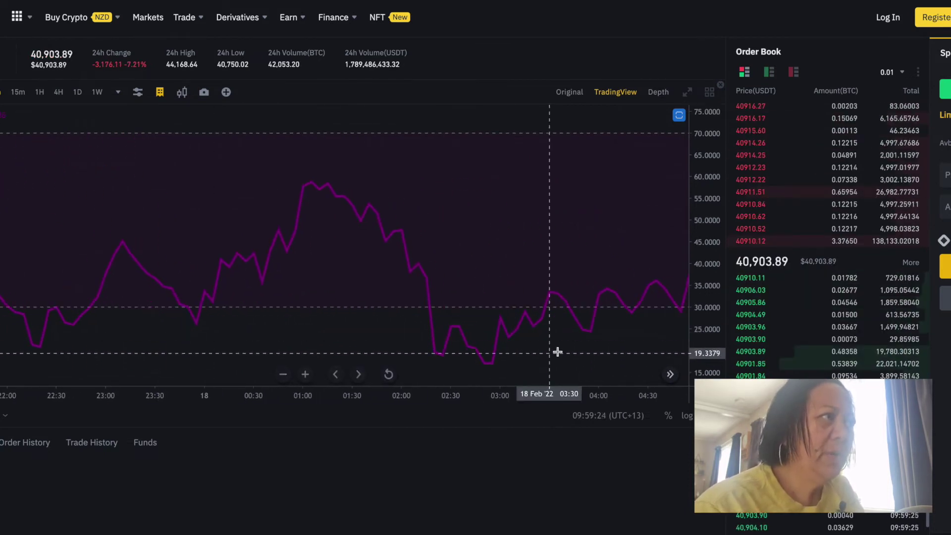
pyautogui.moveTo(556, 350); pyautogui.dragTo(340, 340)
pyautogui.moveTo(561, 340); pyautogui.dragTo(337, 336)
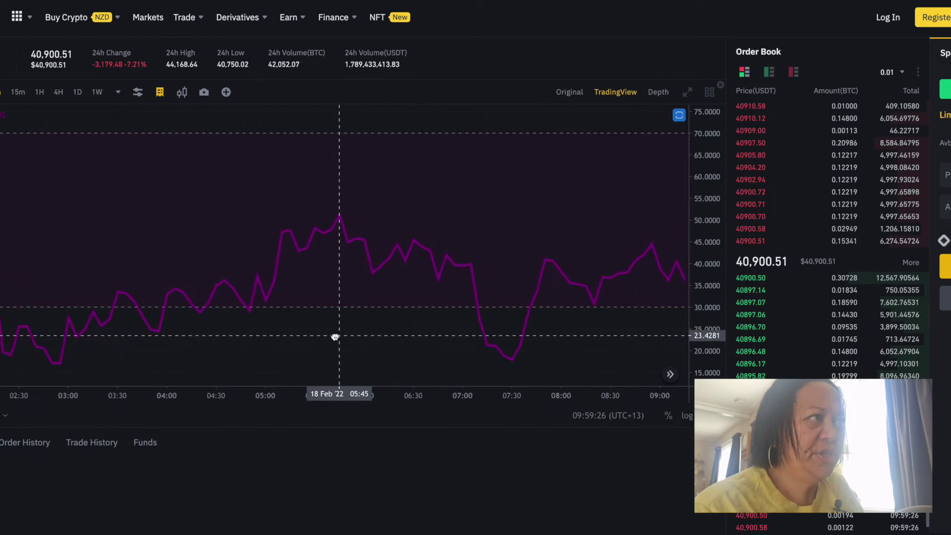
pyautogui.moveTo(569, 343); pyautogui.dragTo(492, 340)
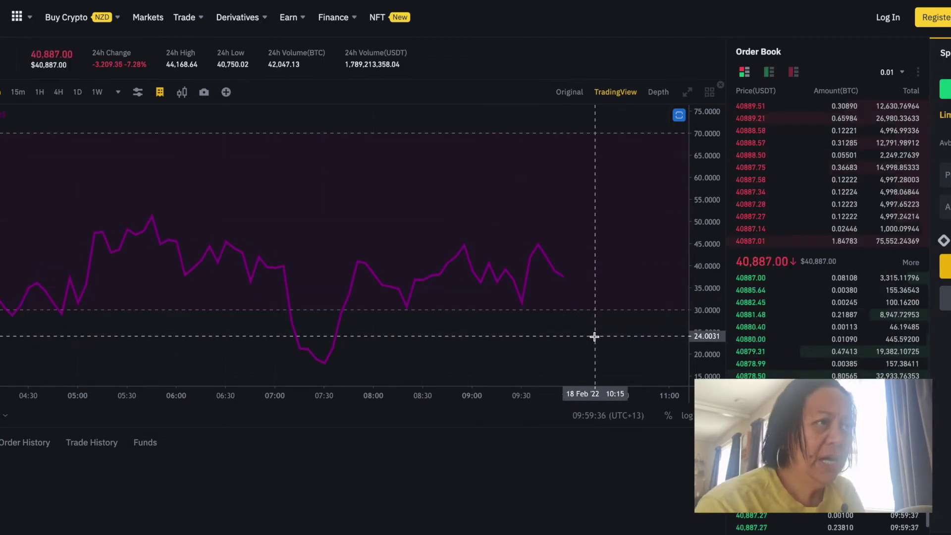
pyautogui.scroll(-2, 595, 337)
pyautogui.scroll(-1, 594, 336)
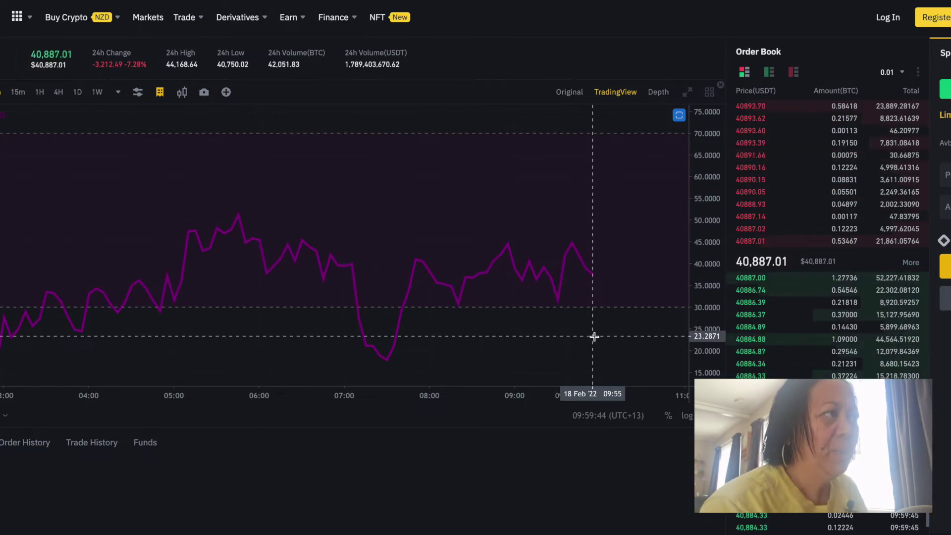
pyautogui.scroll(1, 586, 331)
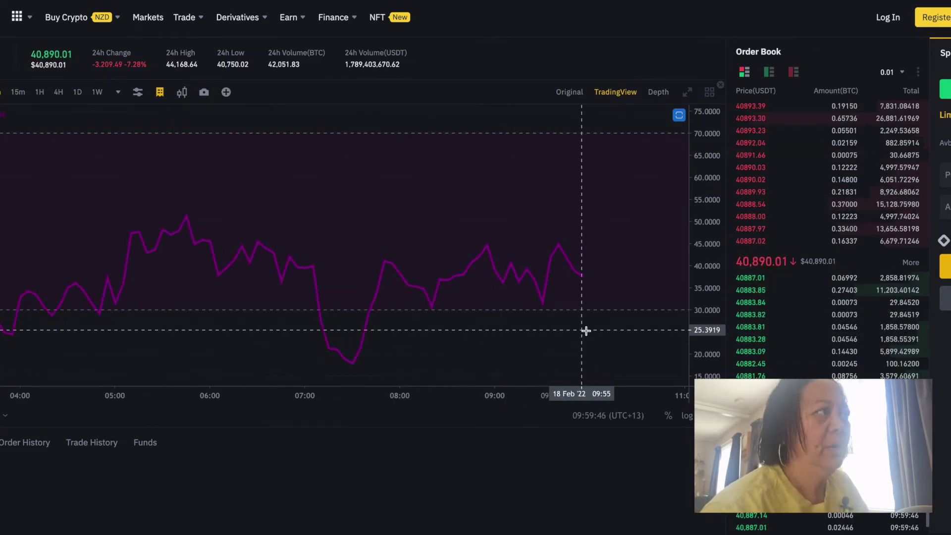
# Step: Restore the candlestick chart and add a MACD pane by searching 'macd'
pyautogui.click(679, 116)
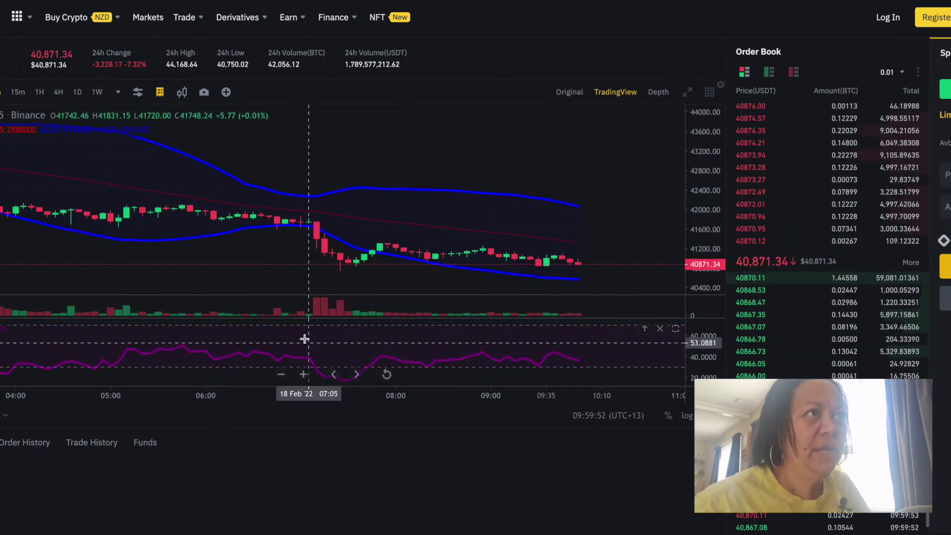
pyautogui.click(138, 92)
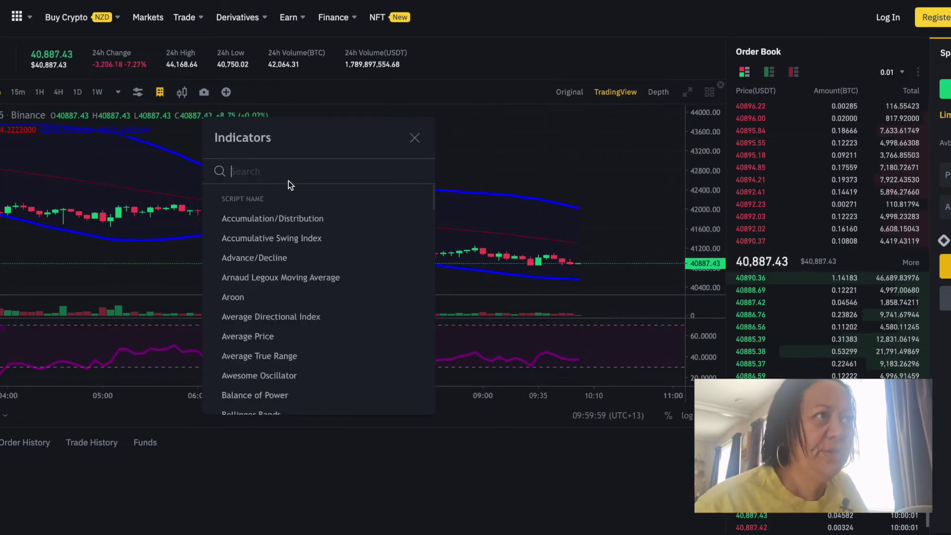
pyautogui.write('macd')
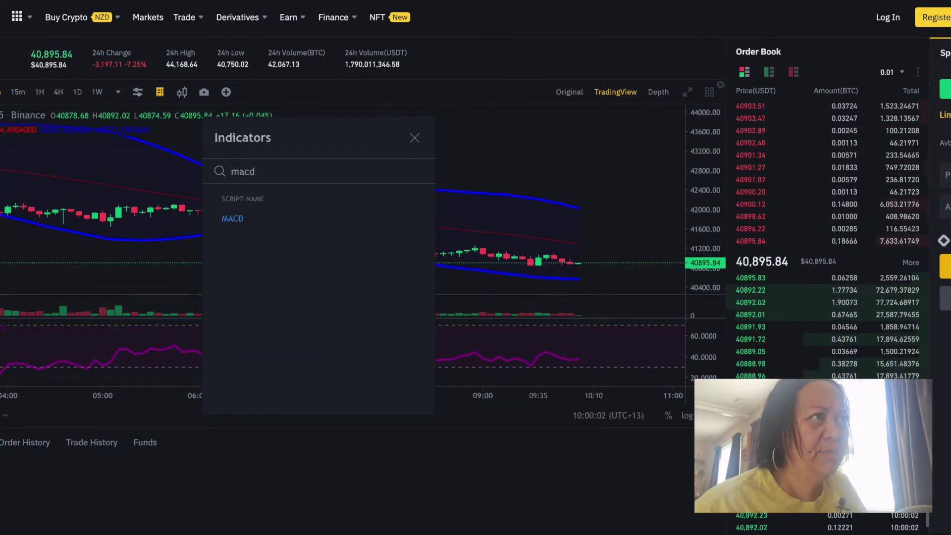
pyautogui.click(254, 221)
pyautogui.click(415, 138)
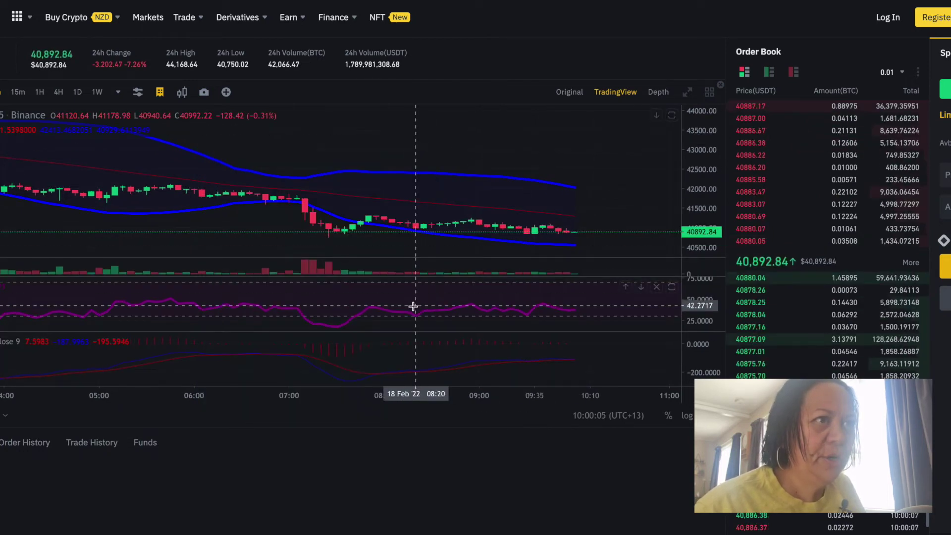
pyautogui.scroll(-2, 413, 306)
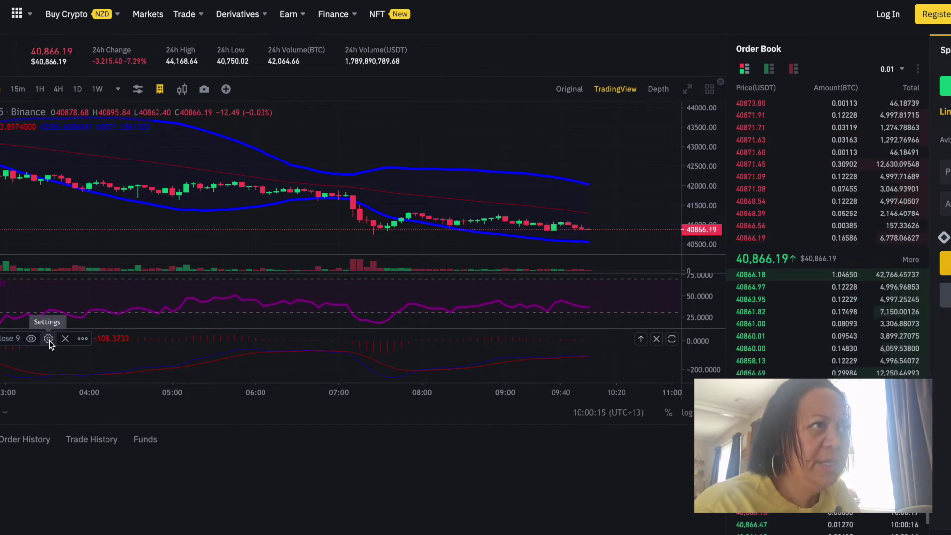
# Step: Make the MACD histogram fully opaque red with the third thickness, and apply
pyautogui.click(48, 339)
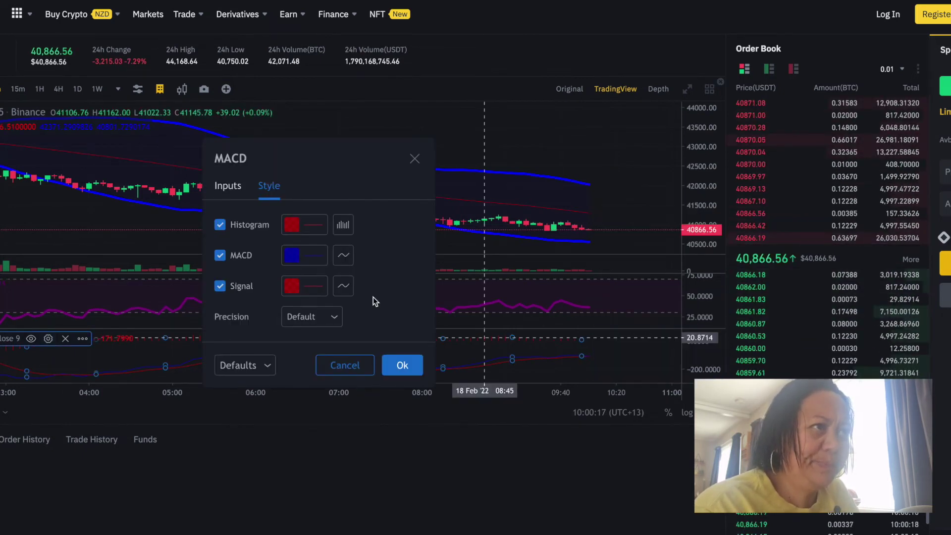
pyautogui.click(291, 225)
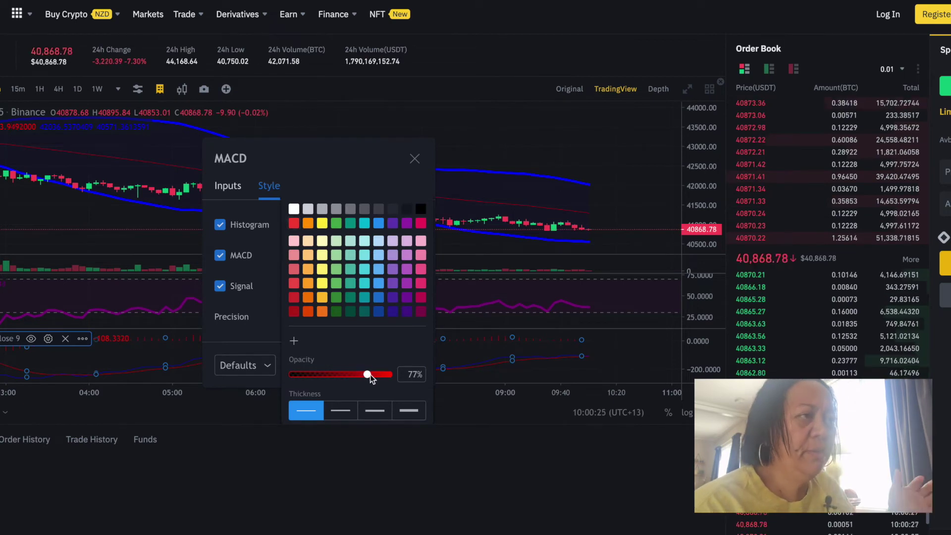
pyautogui.moveTo(367, 375); pyautogui.dragTo(399, 379)
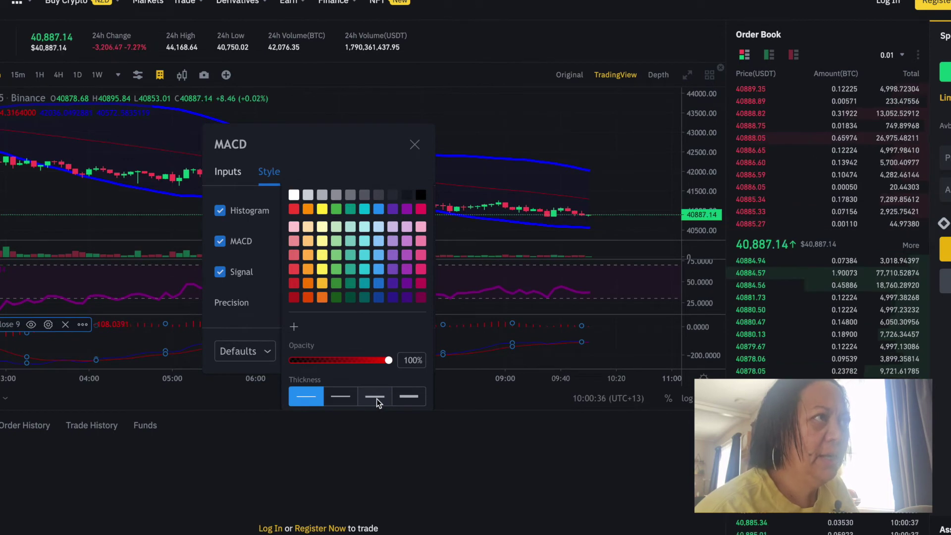
pyautogui.click(376, 398)
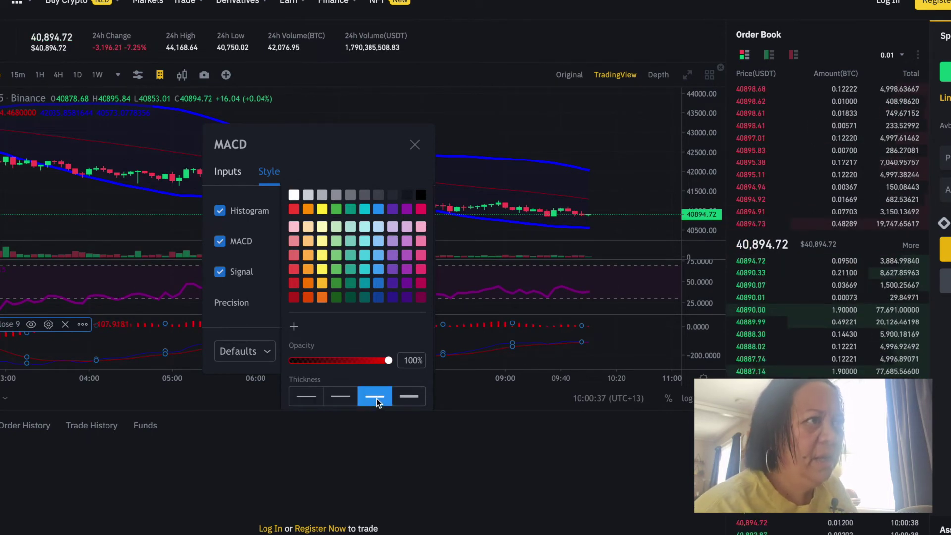
pyautogui.click(326, 157)
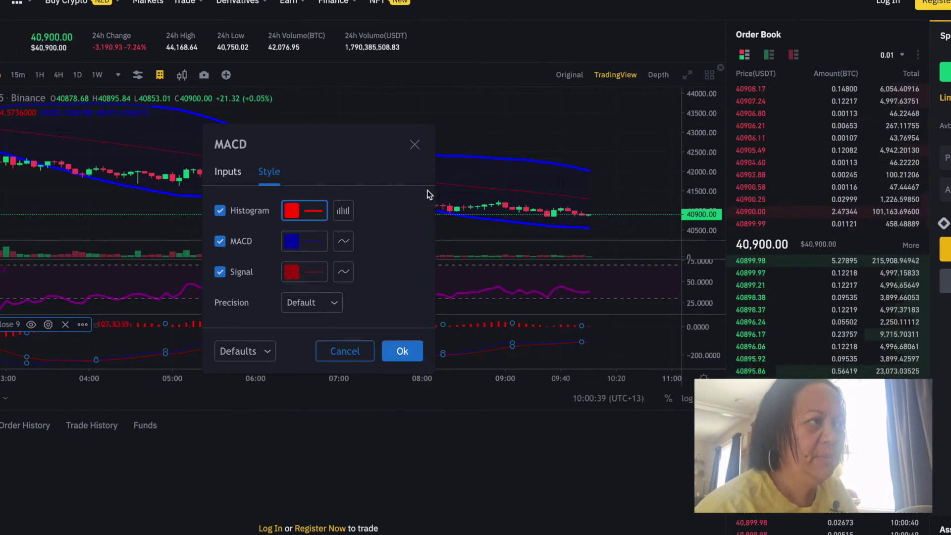
pyautogui.click(396, 356)
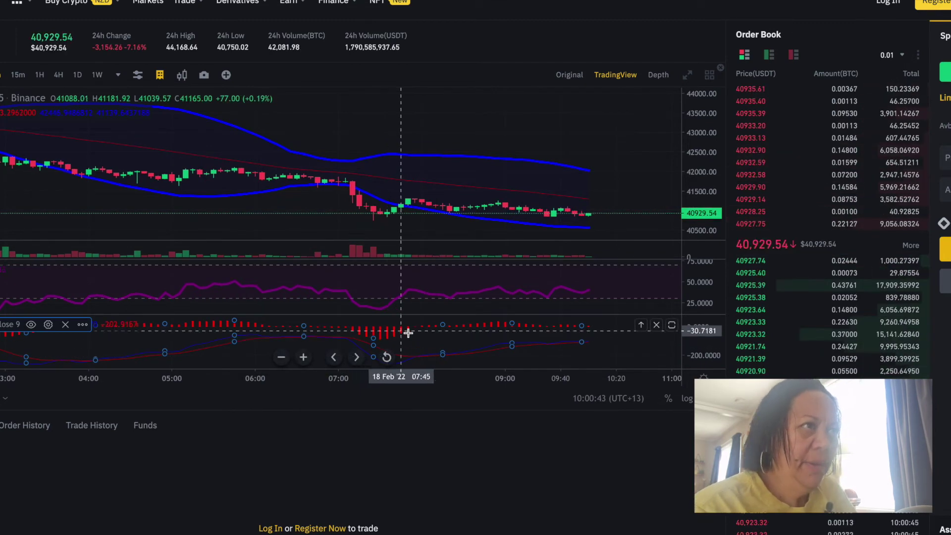
# Step: In the MACD style settings, raise the MACD line's opacity and give it the thickest width
pyautogui.click(48, 324)
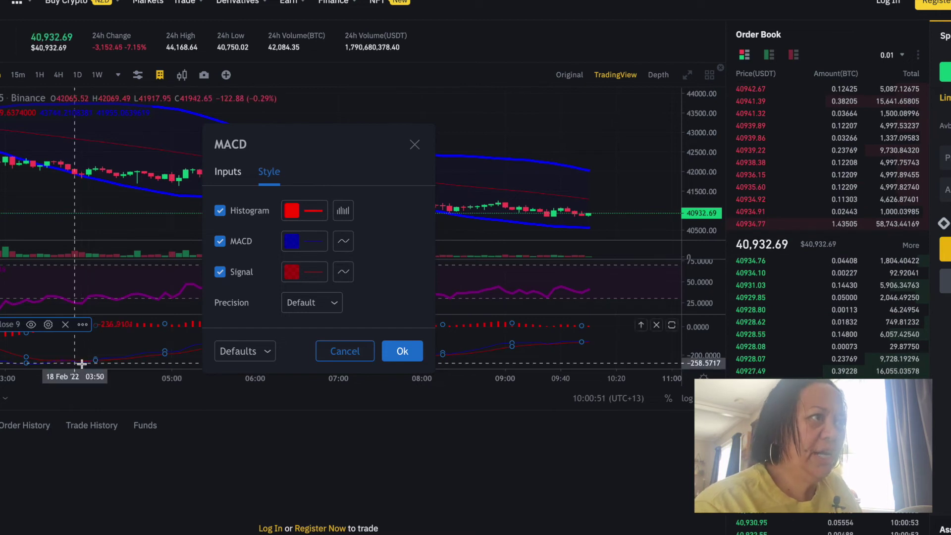
pyautogui.click(294, 243)
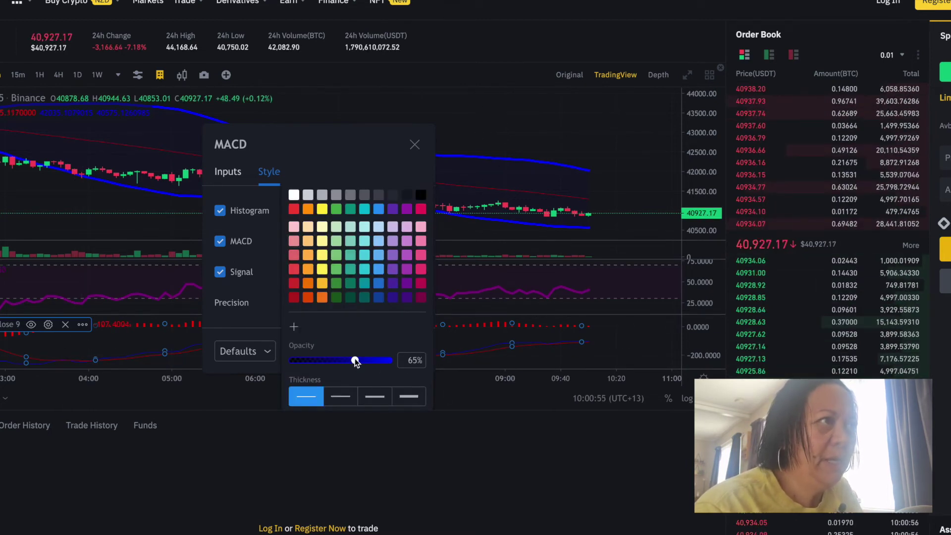
pyautogui.moveTo(355, 360); pyautogui.dragTo(367, 361)
pyautogui.click(406, 397)
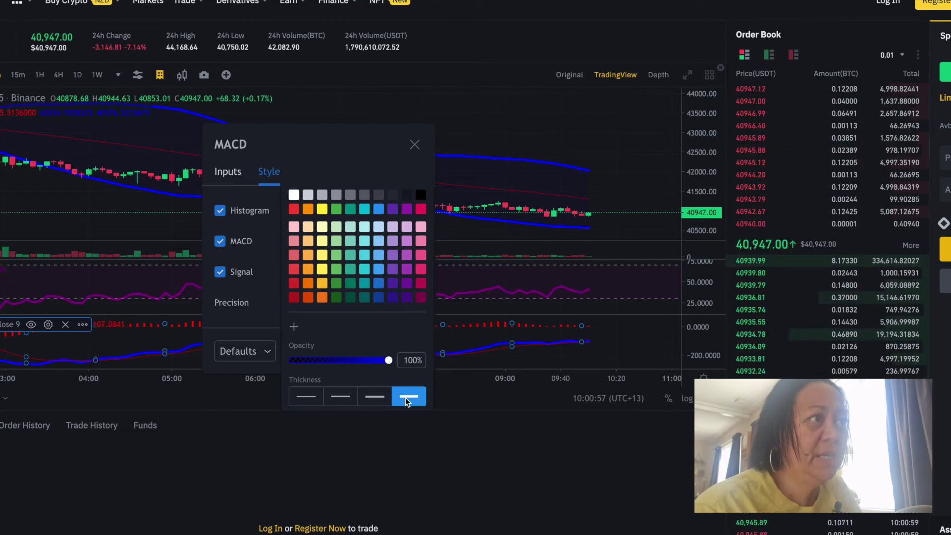
pyautogui.click(239, 274)
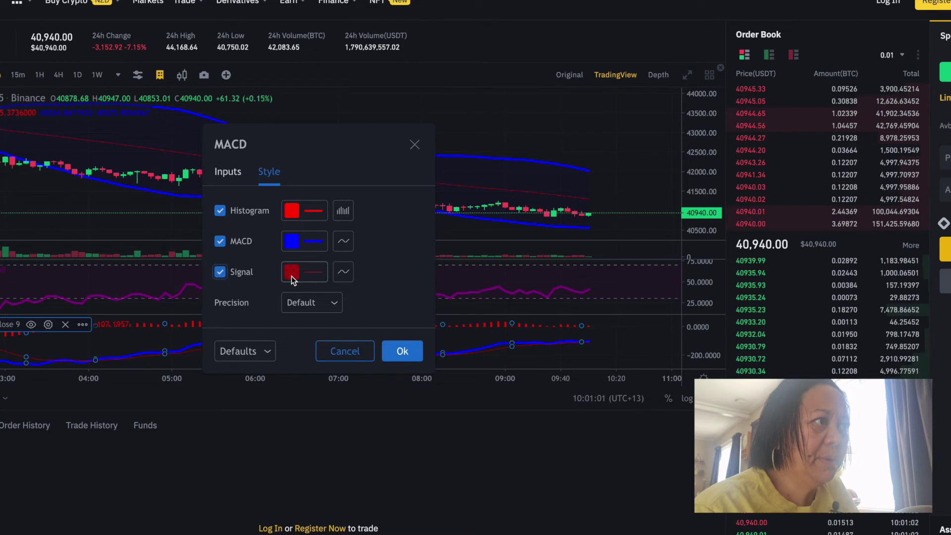
# Step: Make the red signal line fully opaque at the thickest width and apply the changes
pyautogui.click(292, 274)
pyautogui.moveTo(354, 361); pyautogui.dragTo(414, 372)
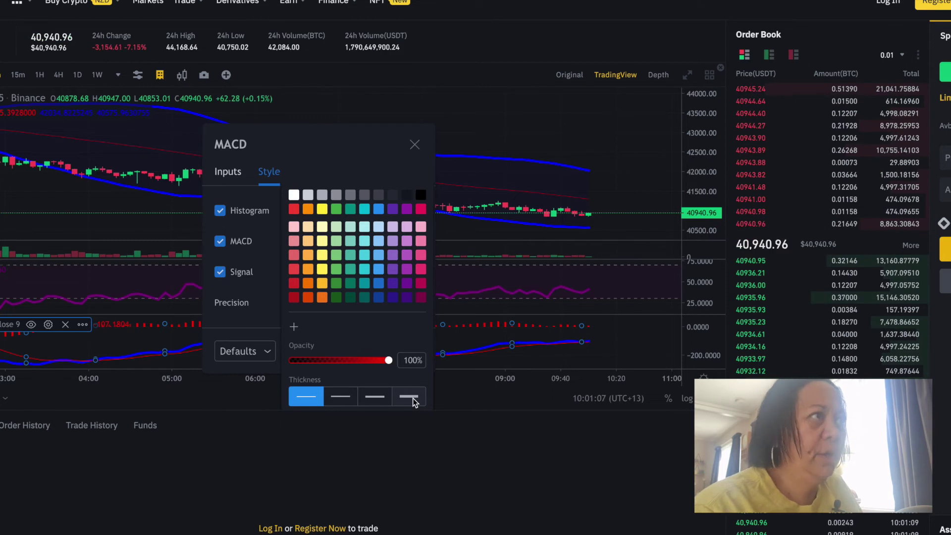
pyautogui.click(411, 397)
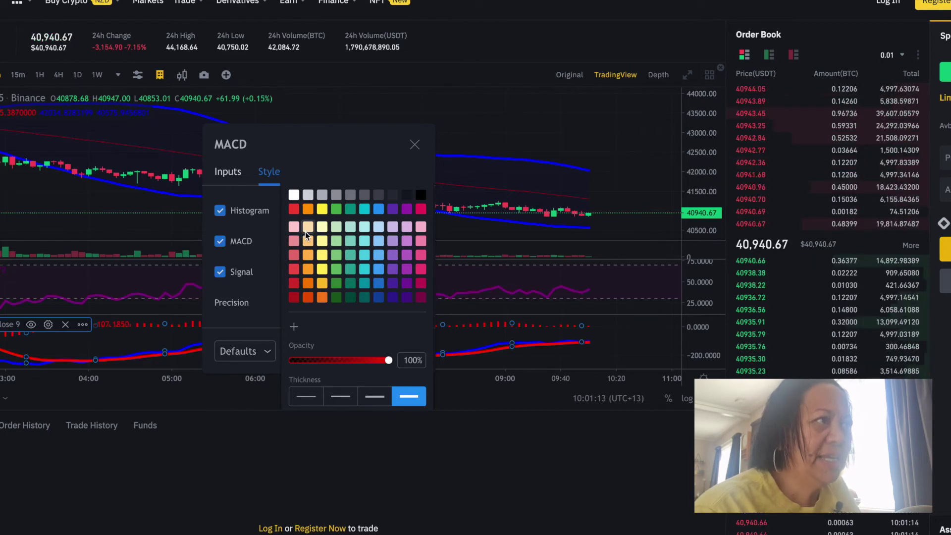
pyautogui.click(329, 140)
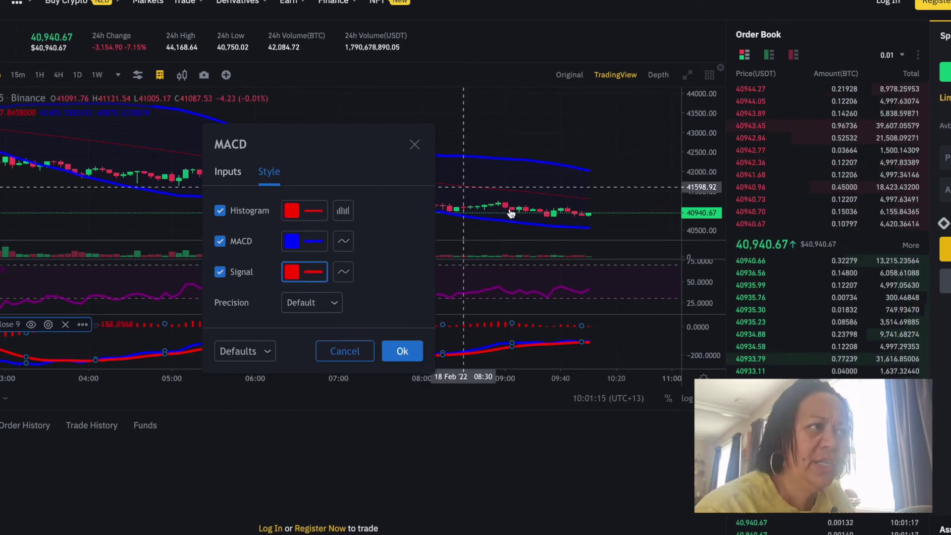
pyautogui.click(403, 350)
pyautogui.scroll(-1, 484, 250)
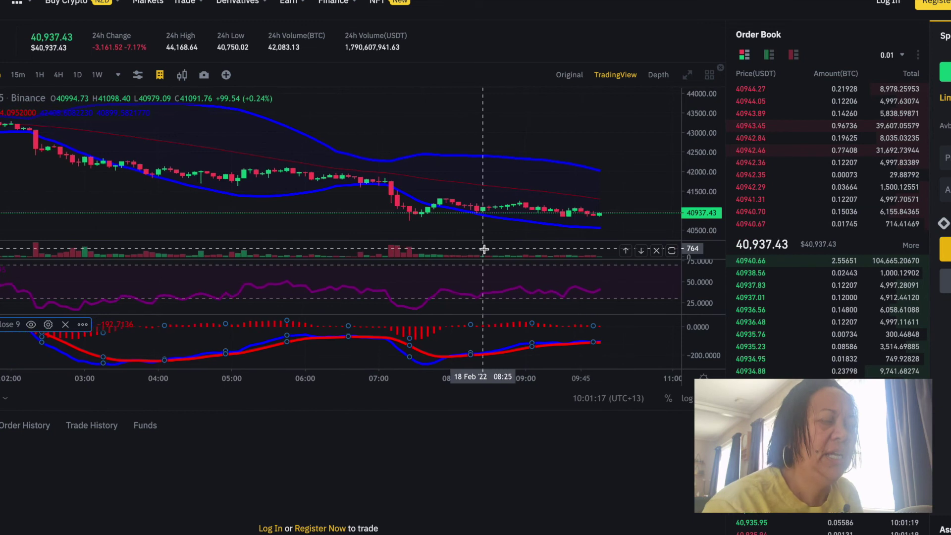
# Step: Set the blue MACD line to 100% opacity at the thickest width
pyautogui.scroll(-1, 484, 249)
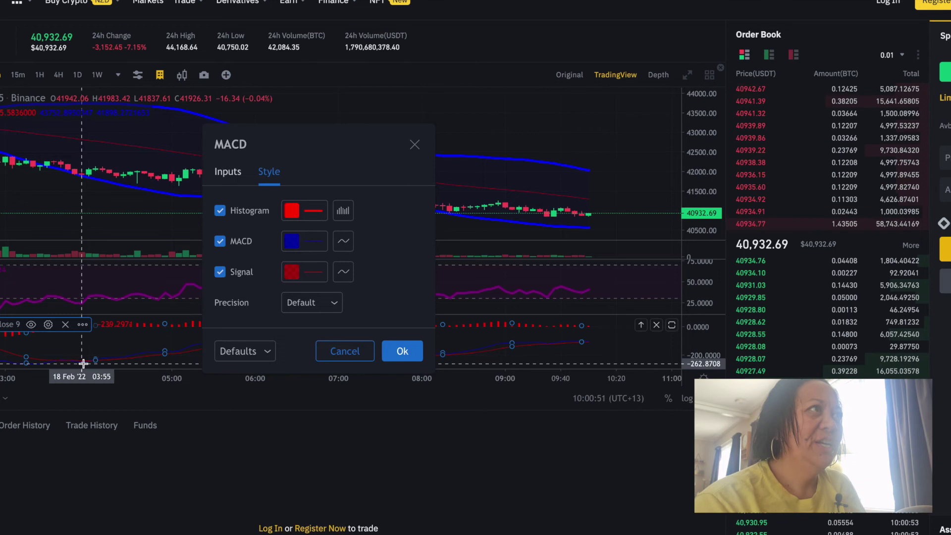
pyautogui.click(293, 242)
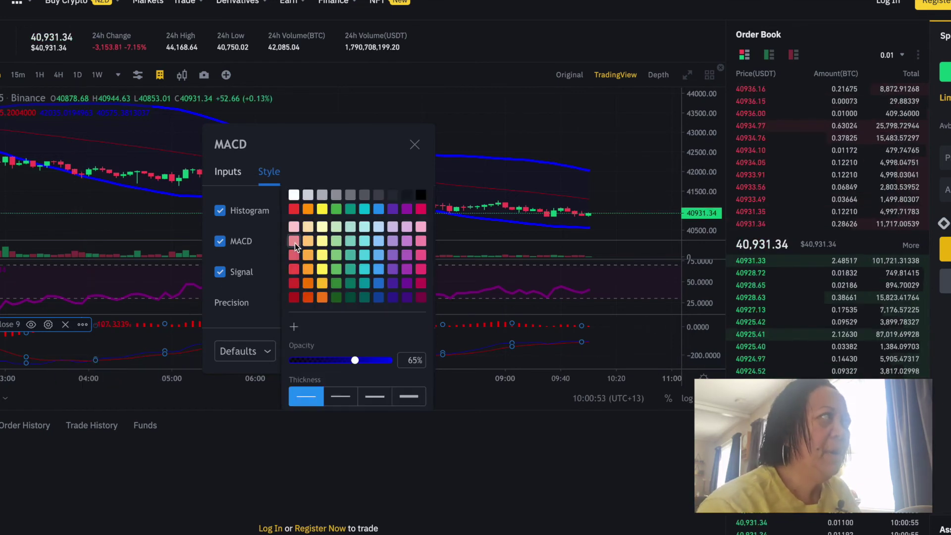
pyautogui.moveTo(354, 359); pyautogui.dragTo(407, 366)
pyautogui.click(406, 397)
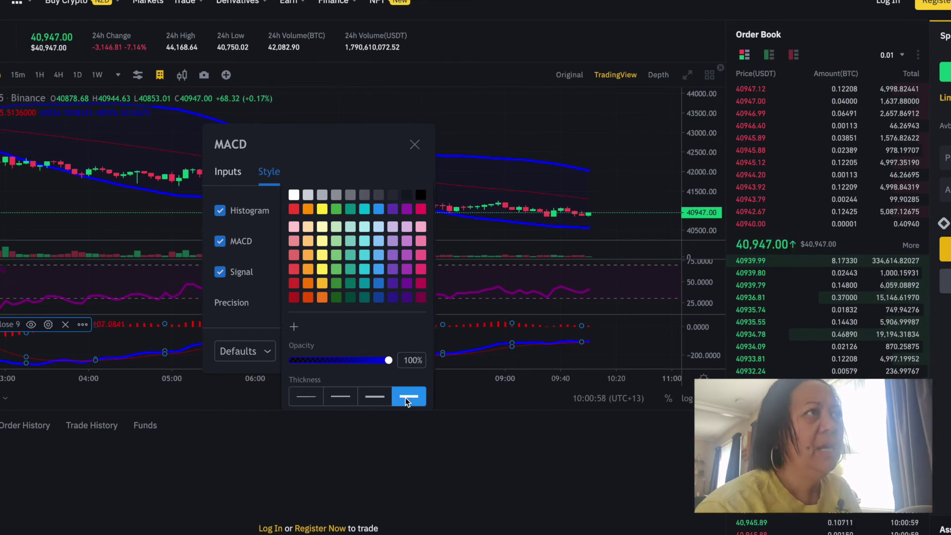
# Step: Toggle the signal line off and back on, then set its opacity to 100%
pyautogui.click(239, 275)
pyautogui.click(231, 272)
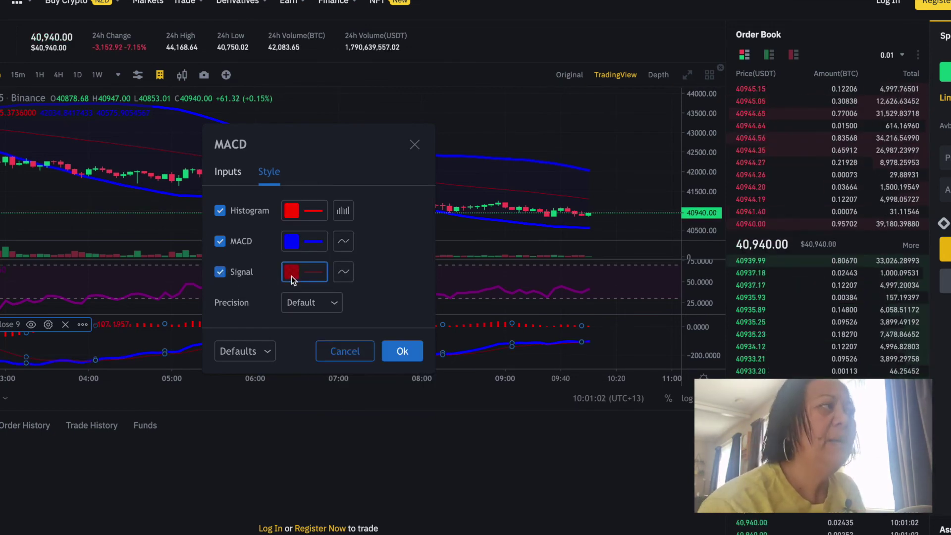
pyautogui.click(291, 273)
pyautogui.moveTo(364, 359); pyautogui.dragTo(397, 361)
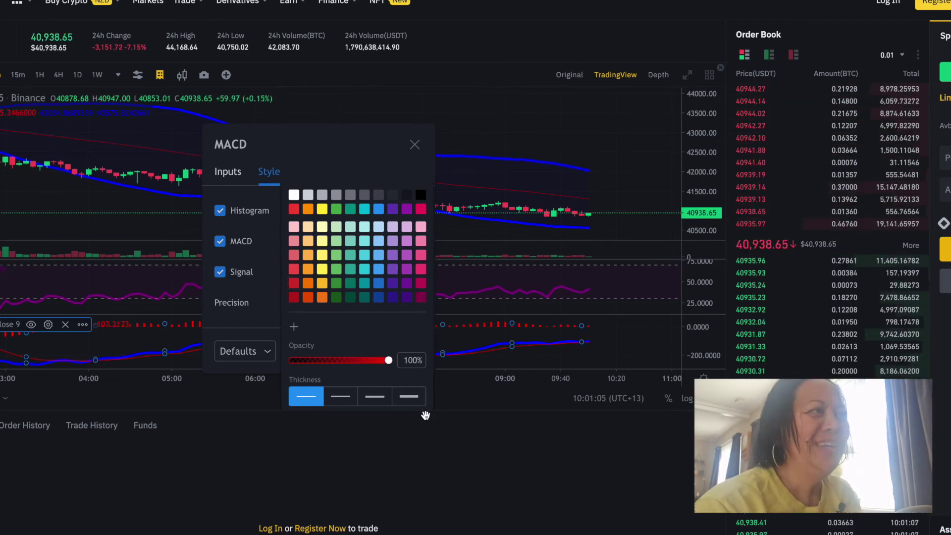